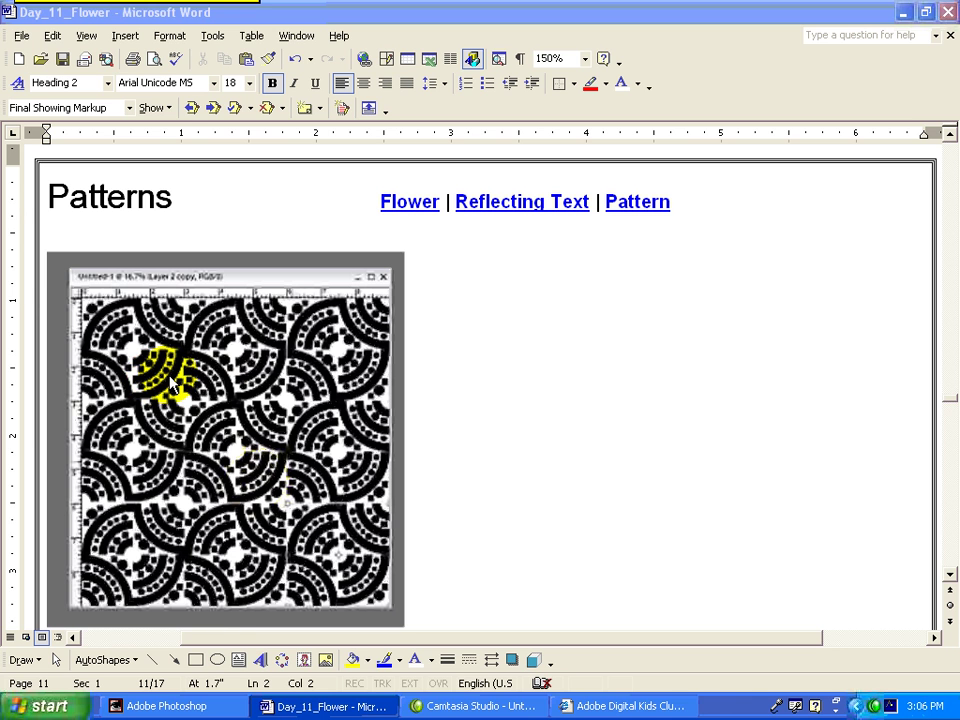
Create a new white document 3 in wide, 3 in tall at 300 pixels/inch.
left_click(204, 706)
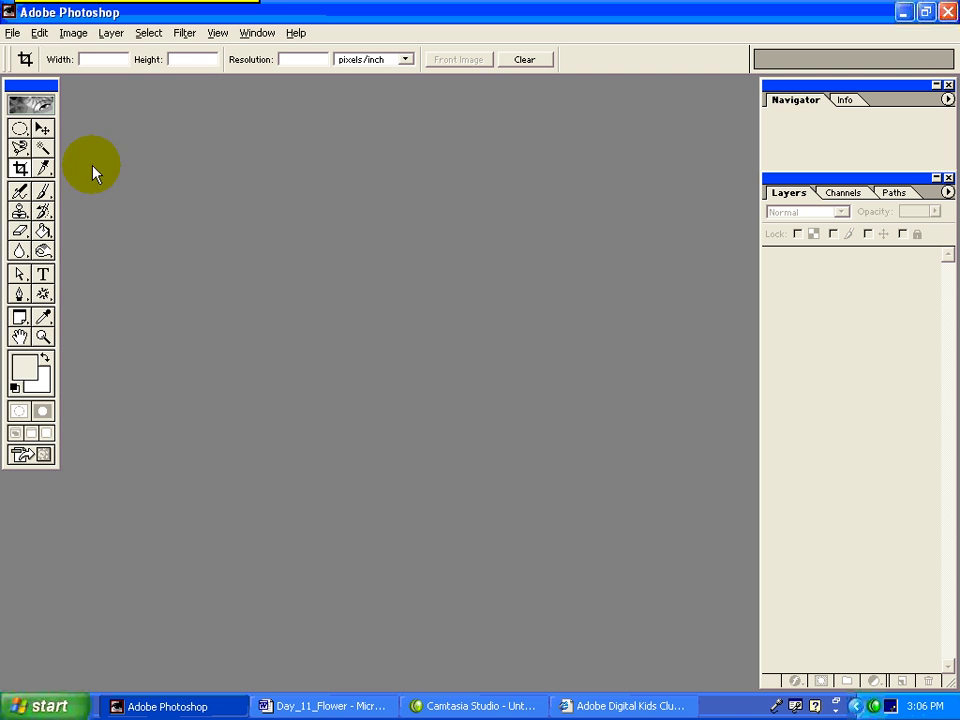
left_click(12, 32)
left_click(40, 52)
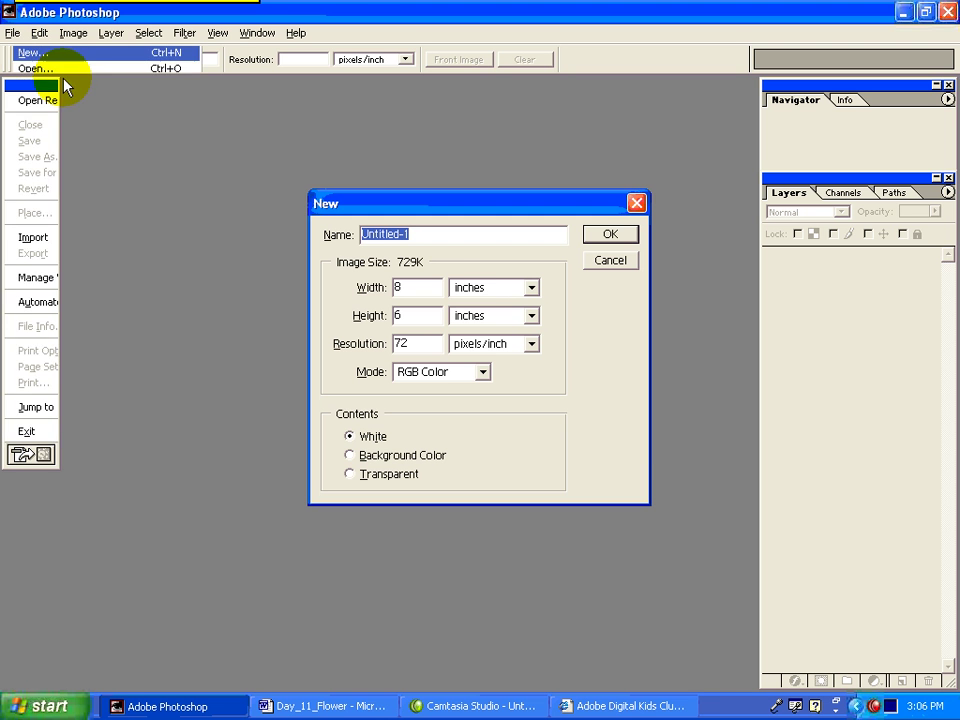
double_click(405, 288)
type("3")
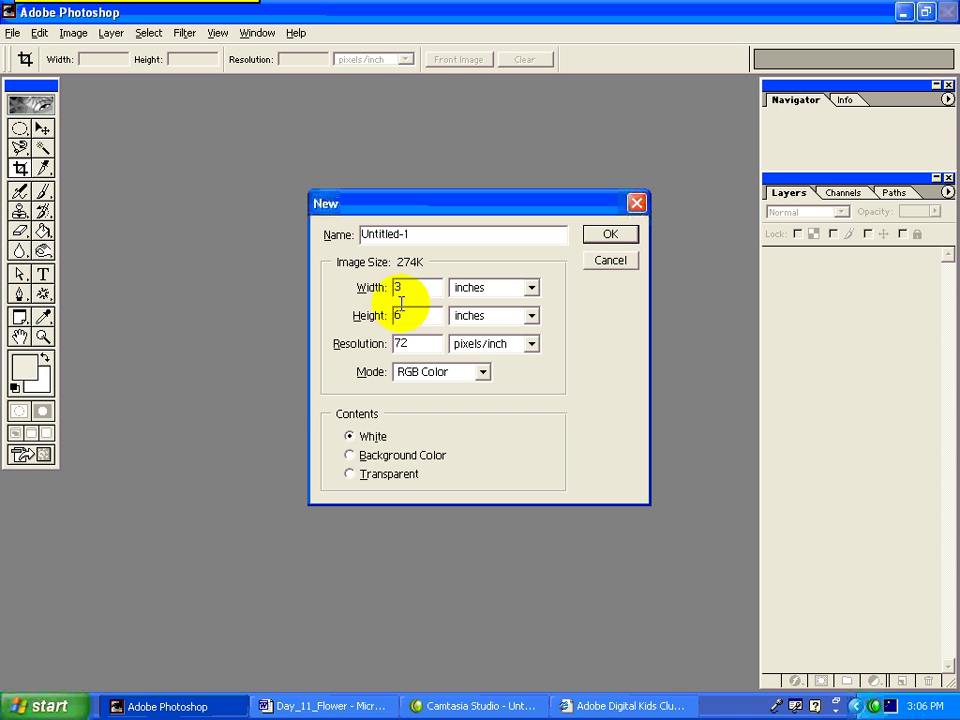
double_click(410, 316)
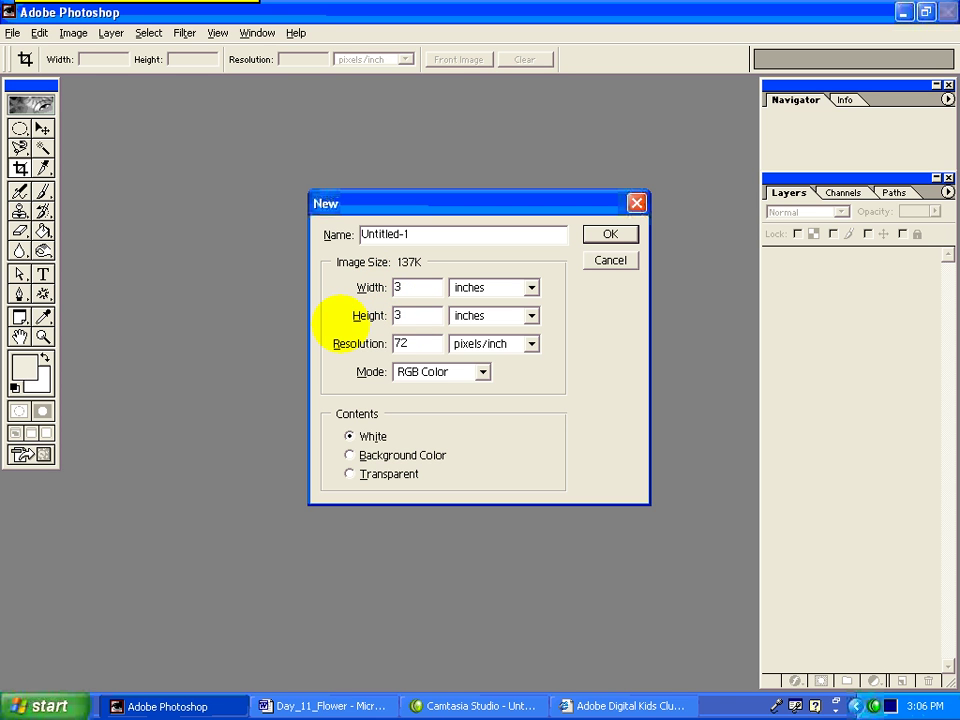
double_click(405, 343)
type("300")
left_click(605, 233)
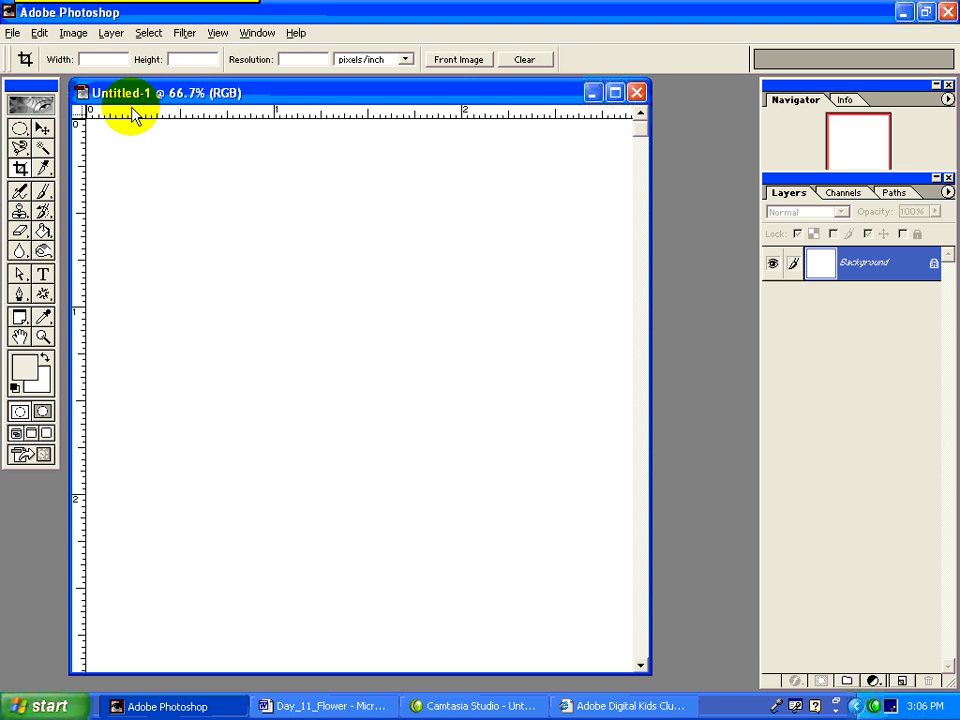
With default colours, fill a large circular selection spanning the canvas with black.
left_click(20, 131)
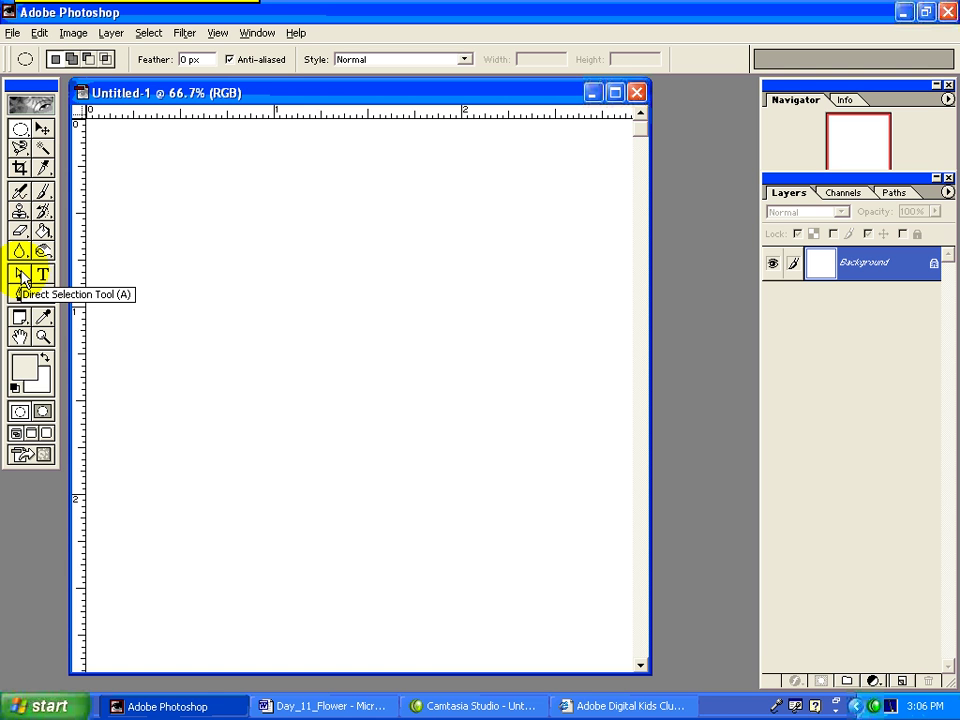
left_click(15, 389)
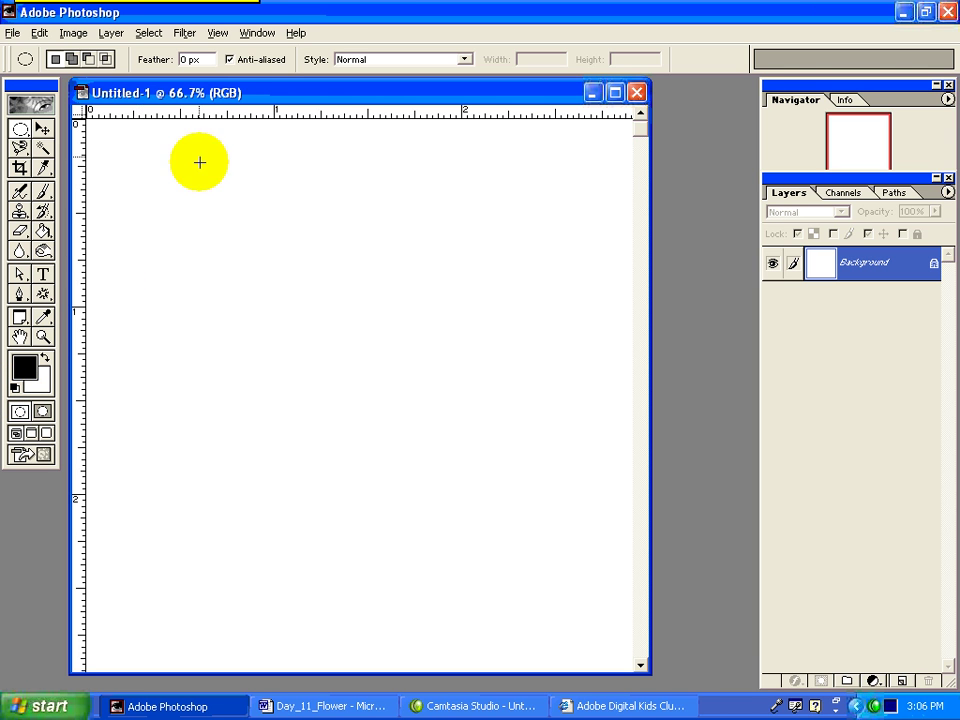
left_click_drag(111, 139, 607, 644)
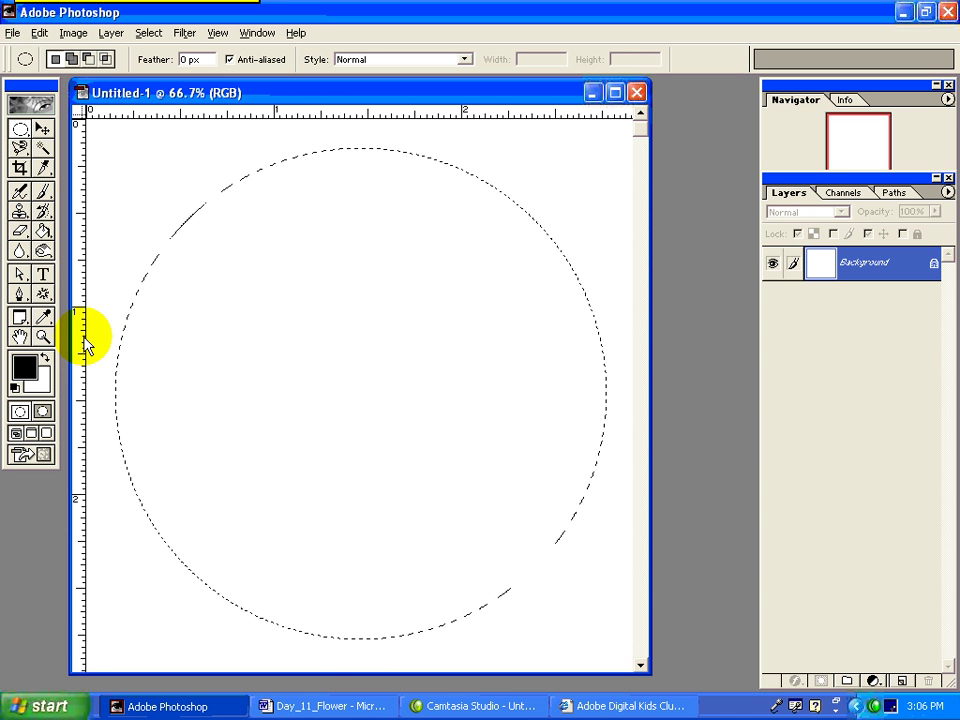
left_click(43, 251)
left_click(260, 303)
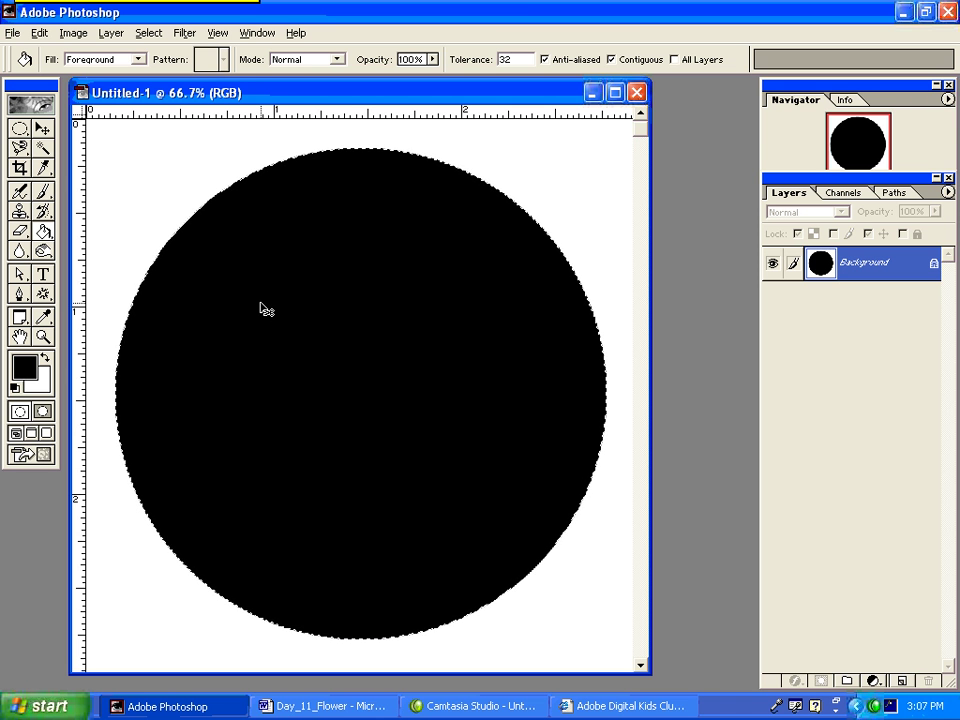
Fill a smaller centred circle white inside the black circle, forming a black ring.
key("ctrl+d")
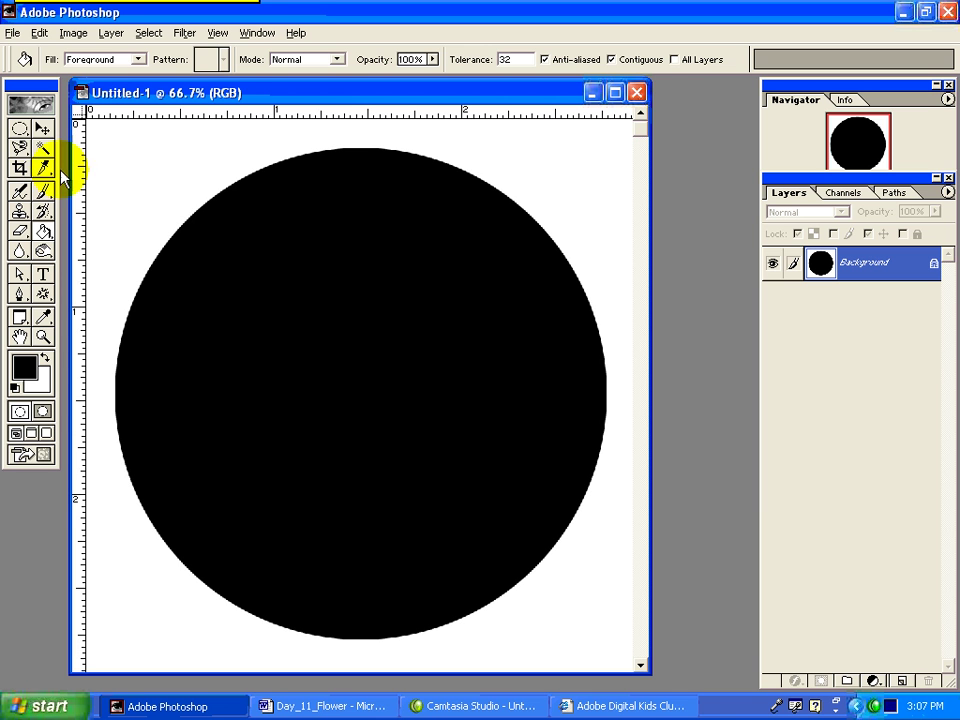
left_click(44, 357)
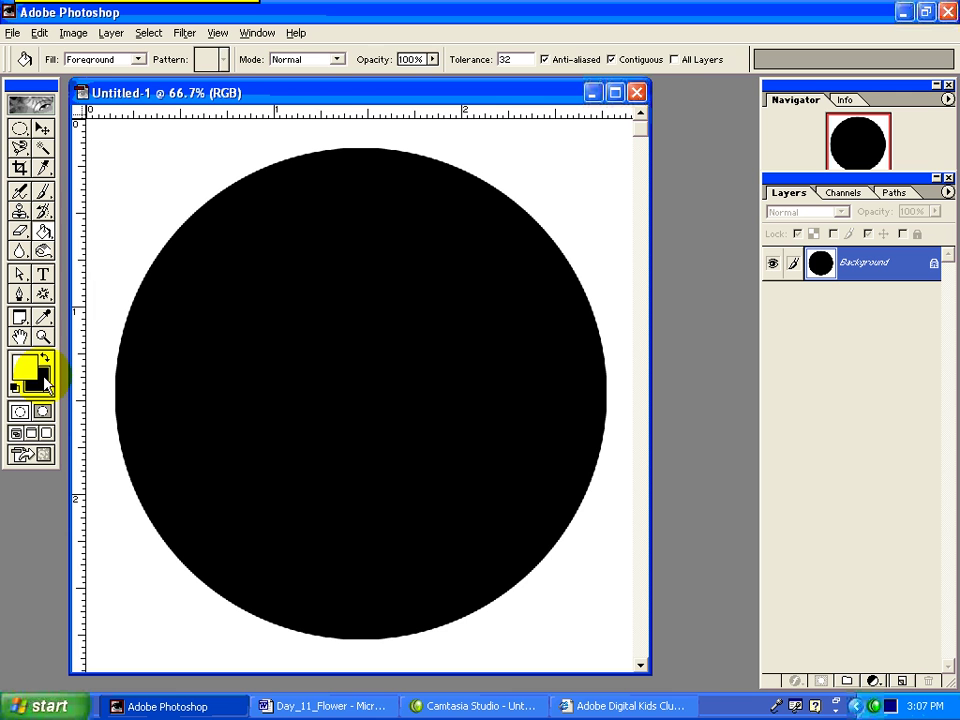
left_click(20, 130)
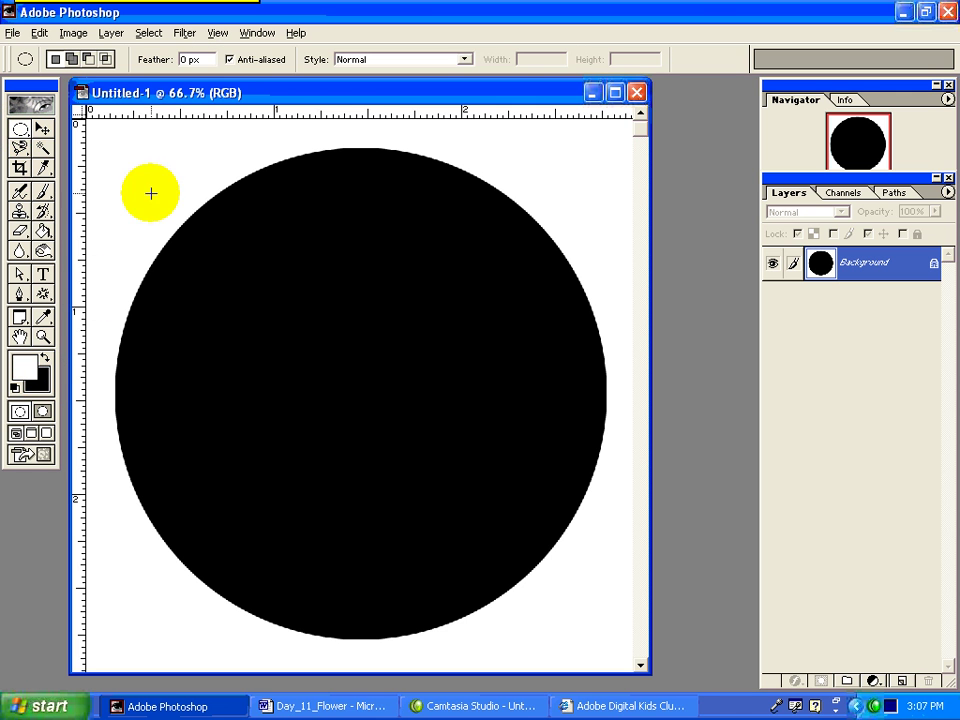
left_click_drag(240, 188, 409, 357)
left_click_drag(357, 337, 611, 671)
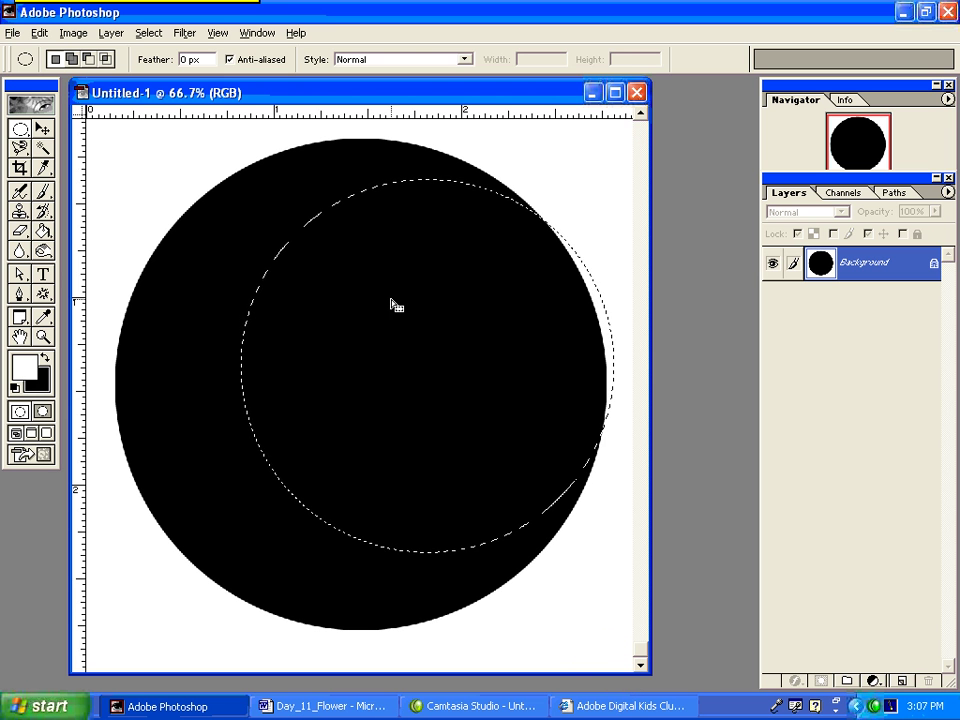
mouse_move(394, 304)
left_mouse_down()
mouse_move(315, 326)
mouse_move(325, 319)
left_mouse_up()
left_click(43, 231)
left_click(357, 316)
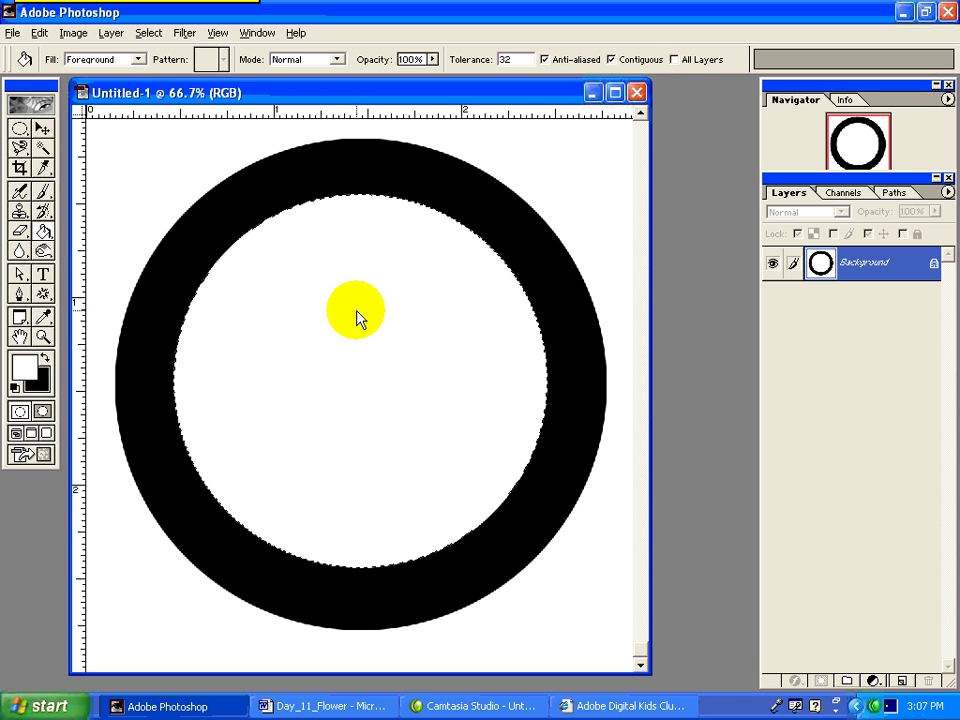
key("ctrl+d")
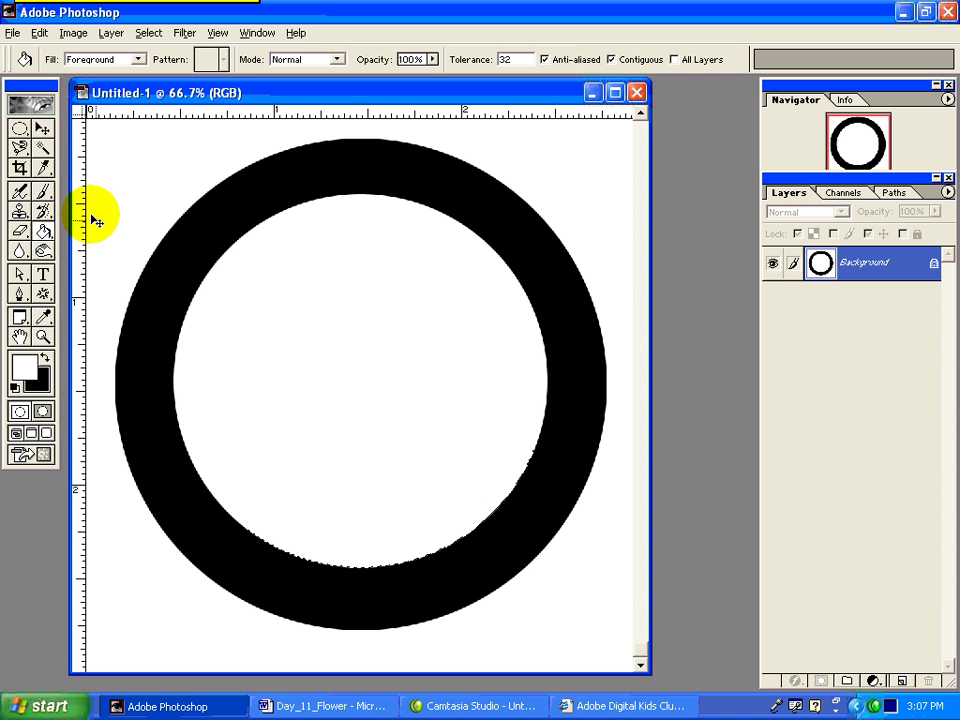
Fill a centred black circle inside the white area to make the next ring.
left_click(19, 131)
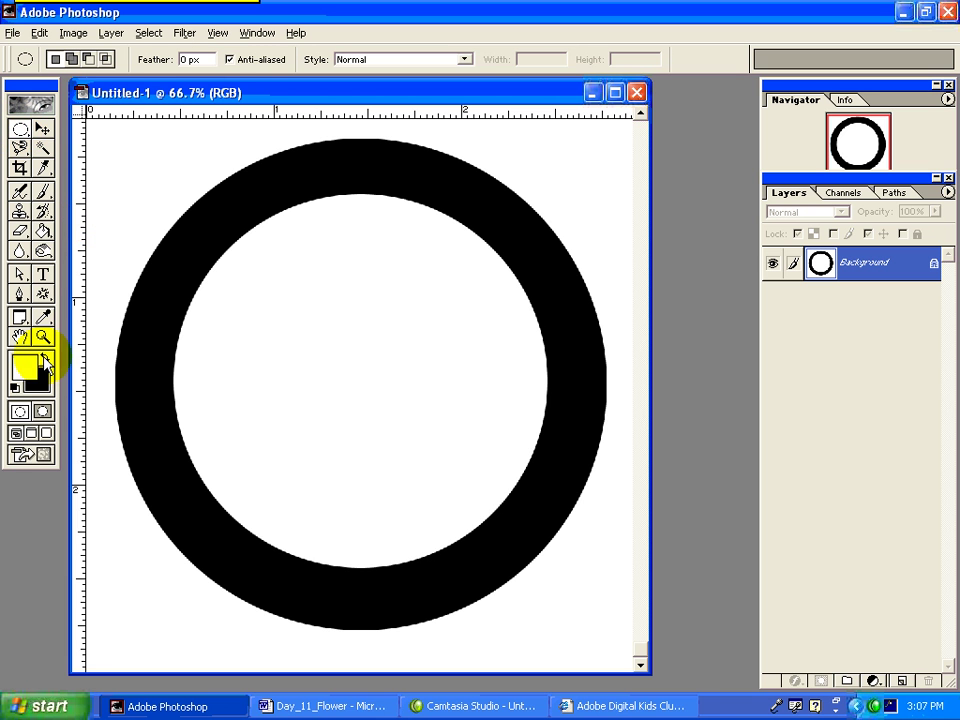
left_click(15, 386)
left_click_drag(251, 242, 507, 506)
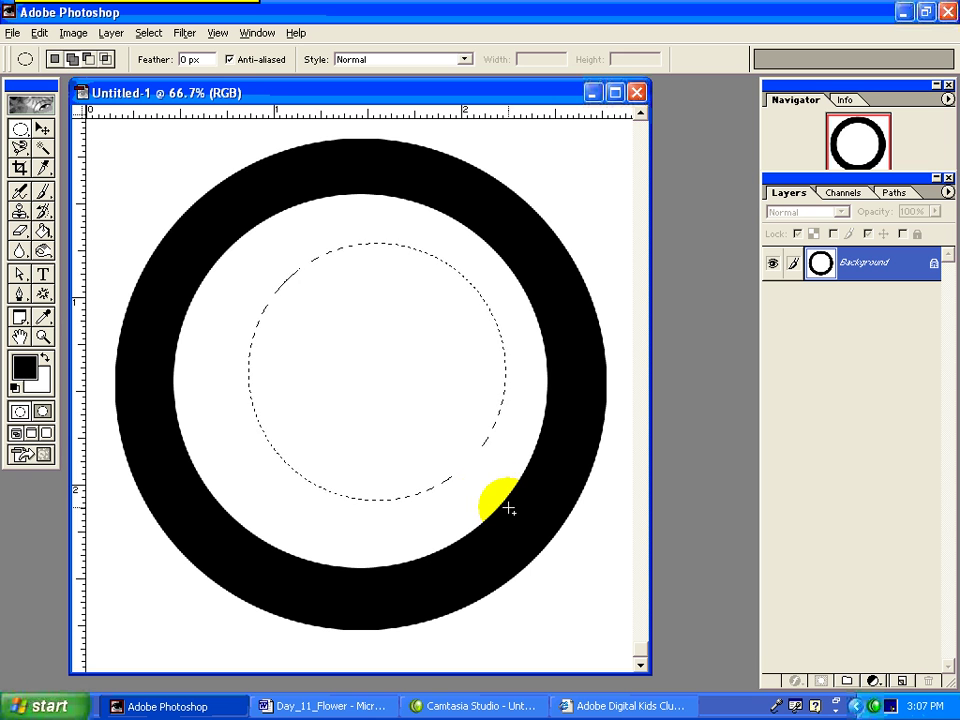
left_click_drag(410, 370, 387, 372)
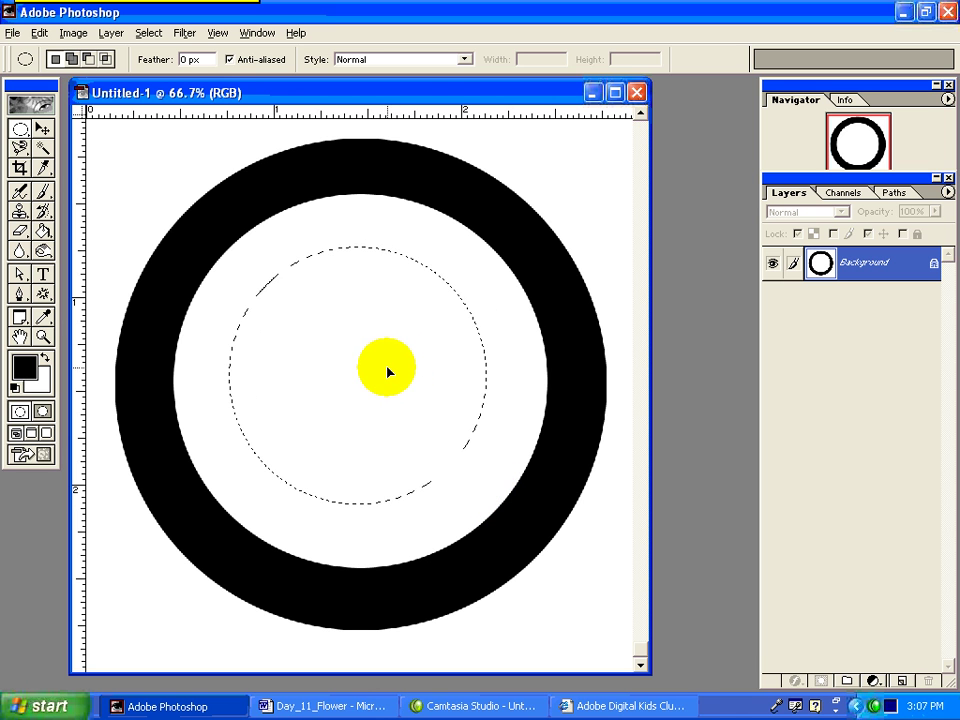
left_click(43, 231)
left_click(338, 334)
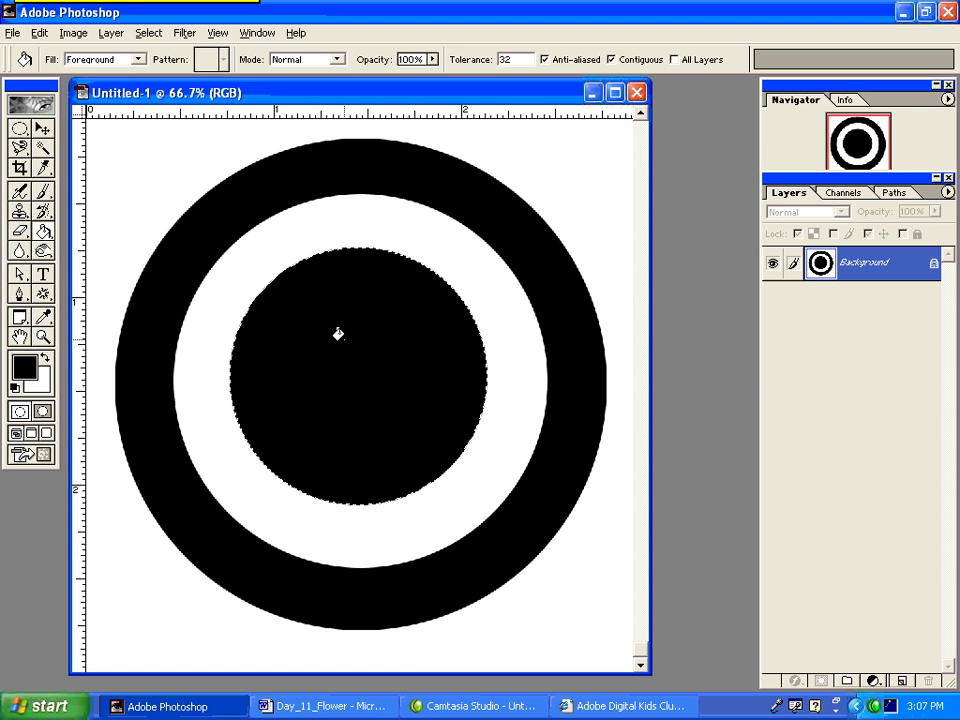
key("ctrl+d")
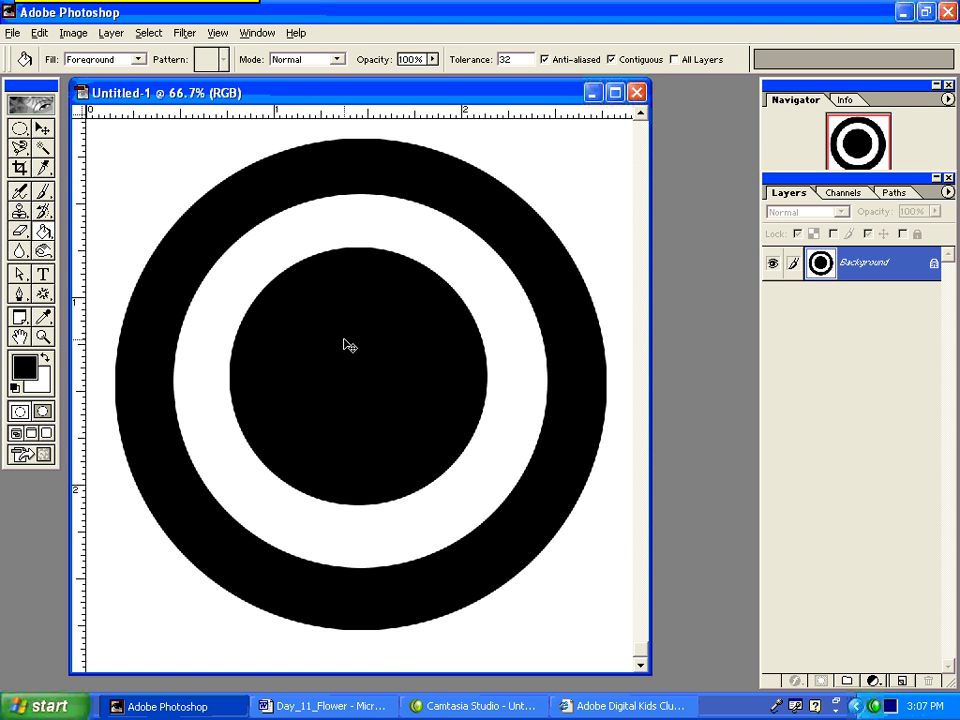
Fill a small white centre circle and nudge it slightly into place.
left_click(44, 358)
left_click(19, 128)
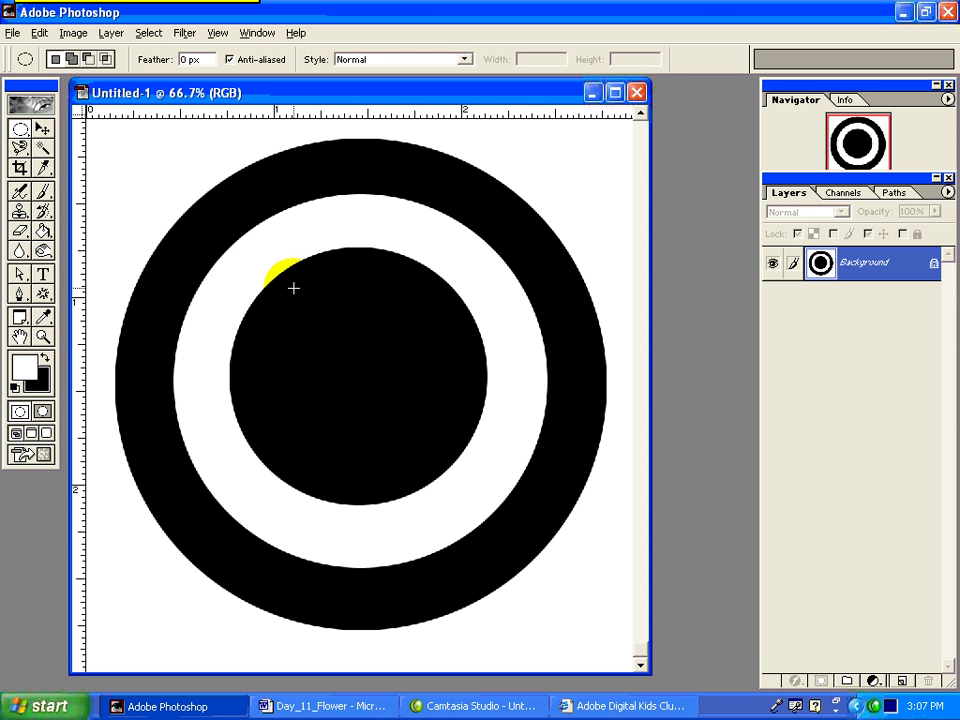
mouse_move(291, 287)
left_mouse_down()
mouse_move(355, 340)
mouse_move(456, 480)
left_mouse_up()
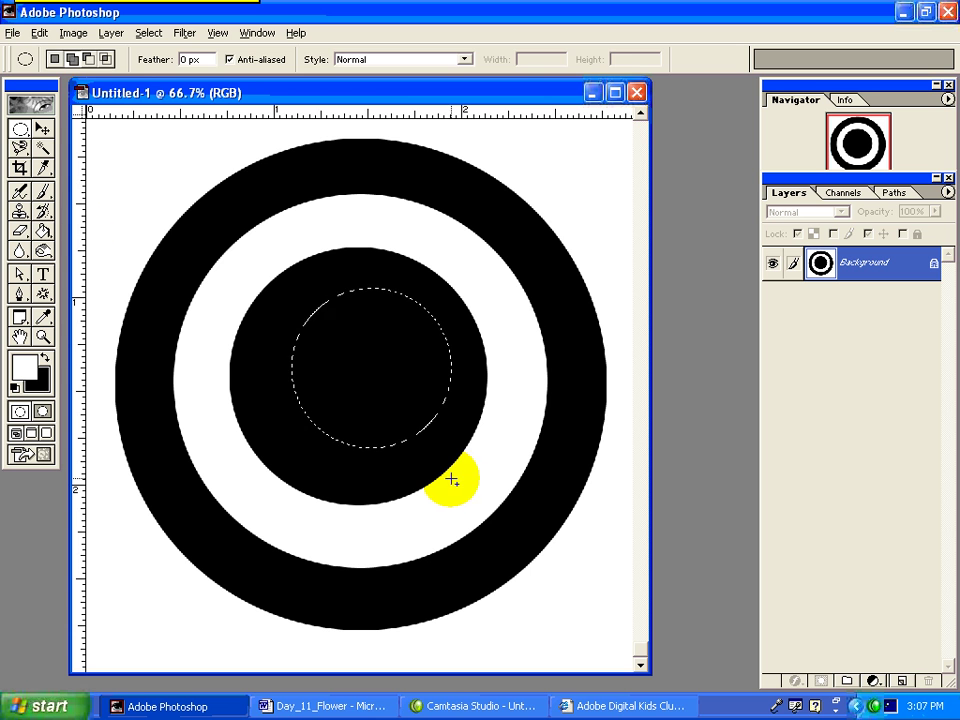
left_click(43, 230)
left_click(381, 368)
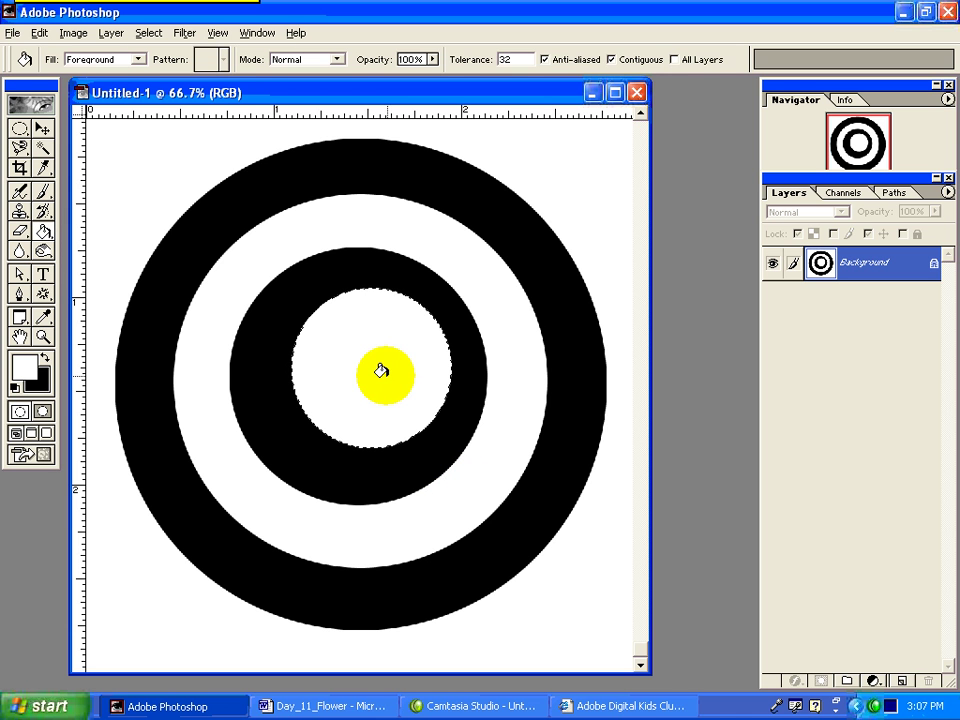
left_click(43, 128)
mouse_move(375, 356)
left_mouse_down()
mouse_move(319, 360)
mouse_move(370, 346)
left_mouse_up()
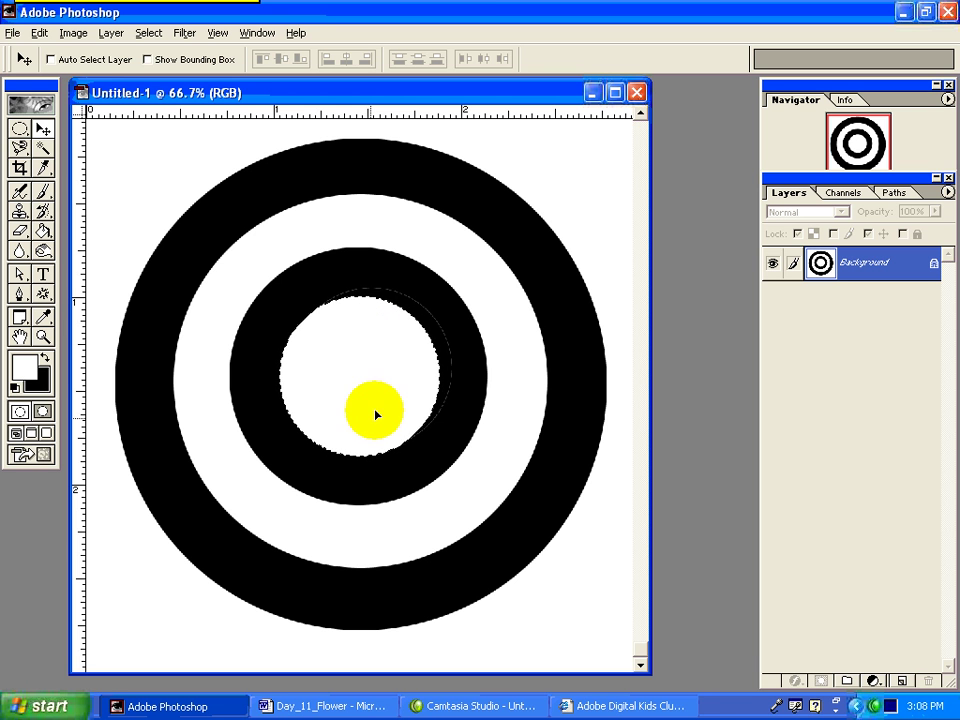
Crop the canvas down to the bullseye's top-left quarter.
left_click(19, 166)
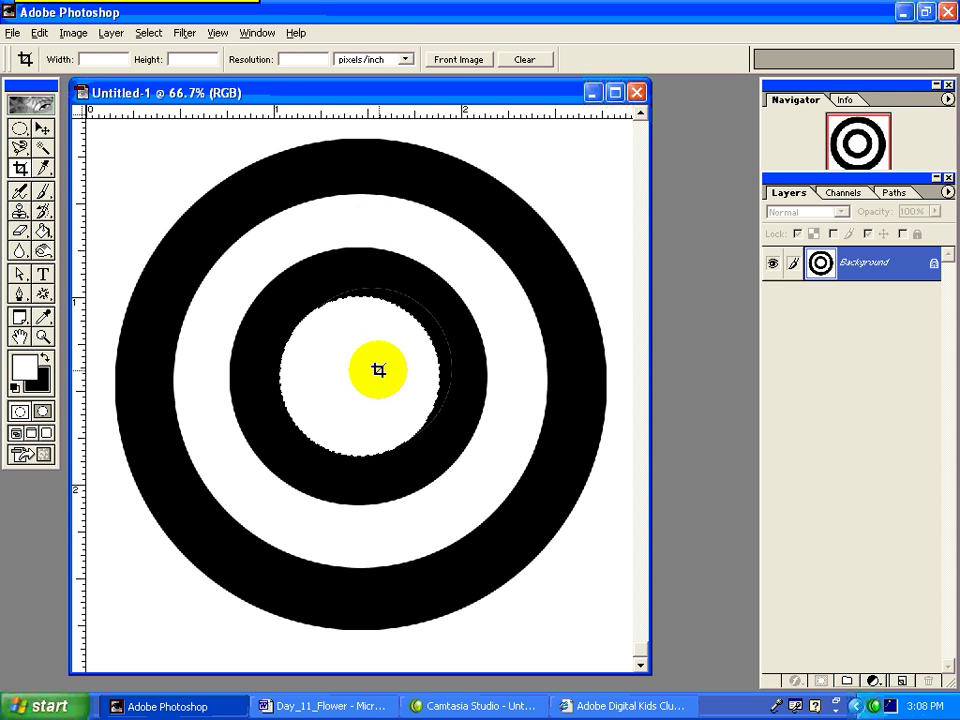
key("ctrl+d")
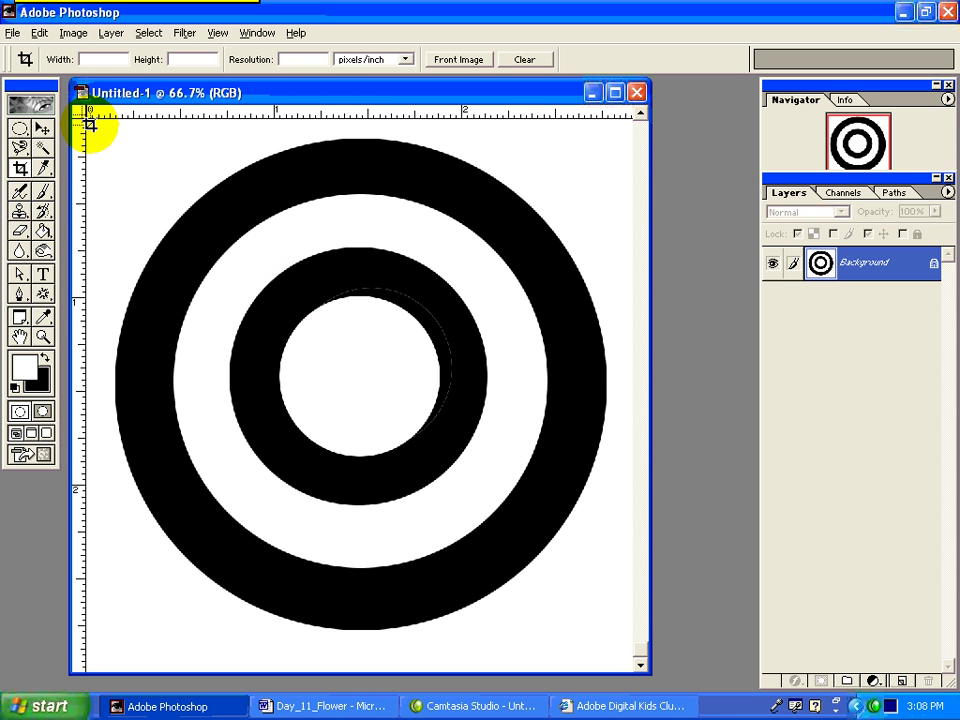
left_click_drag(89, 123, 361, 382)
key("Return")
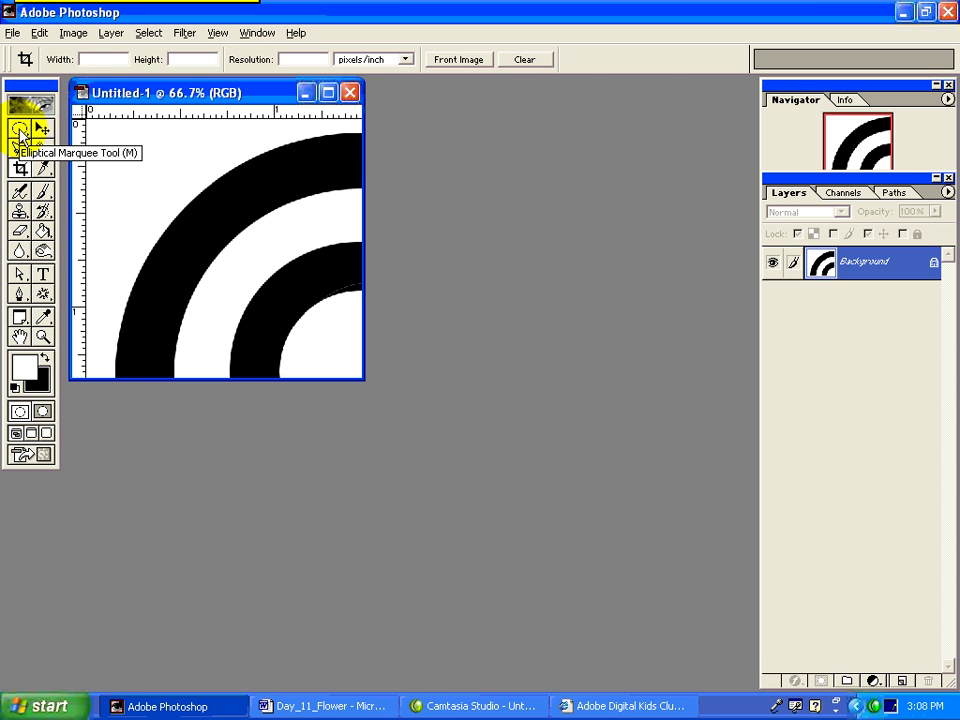
Fill a small black circular dot on the white ring.
left_click(19, 131)
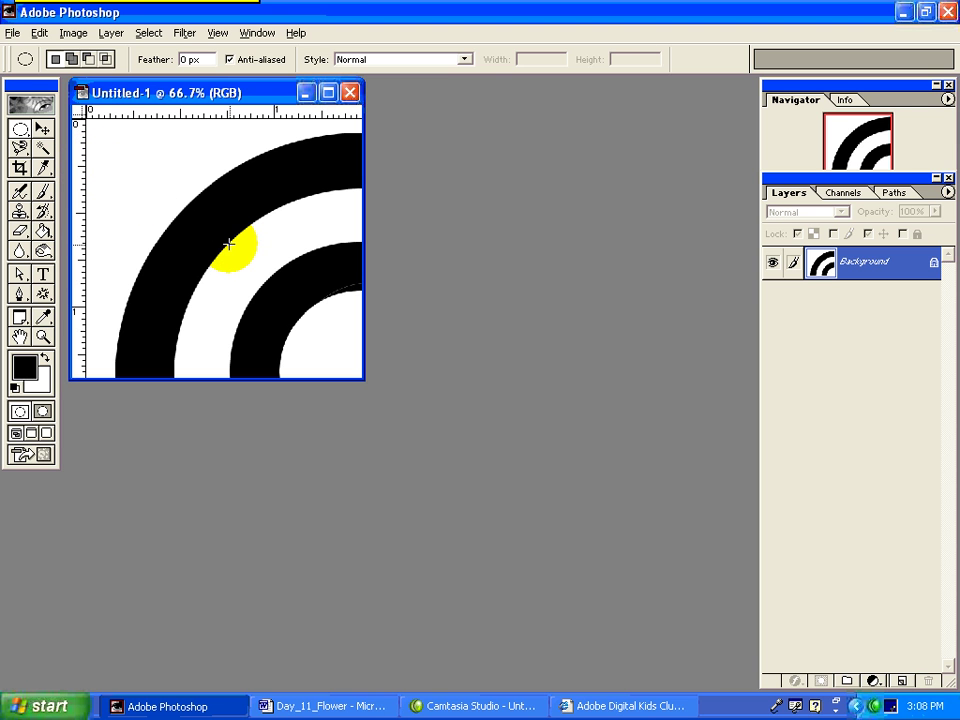
left_click_drag(227, 245, 274, 288)
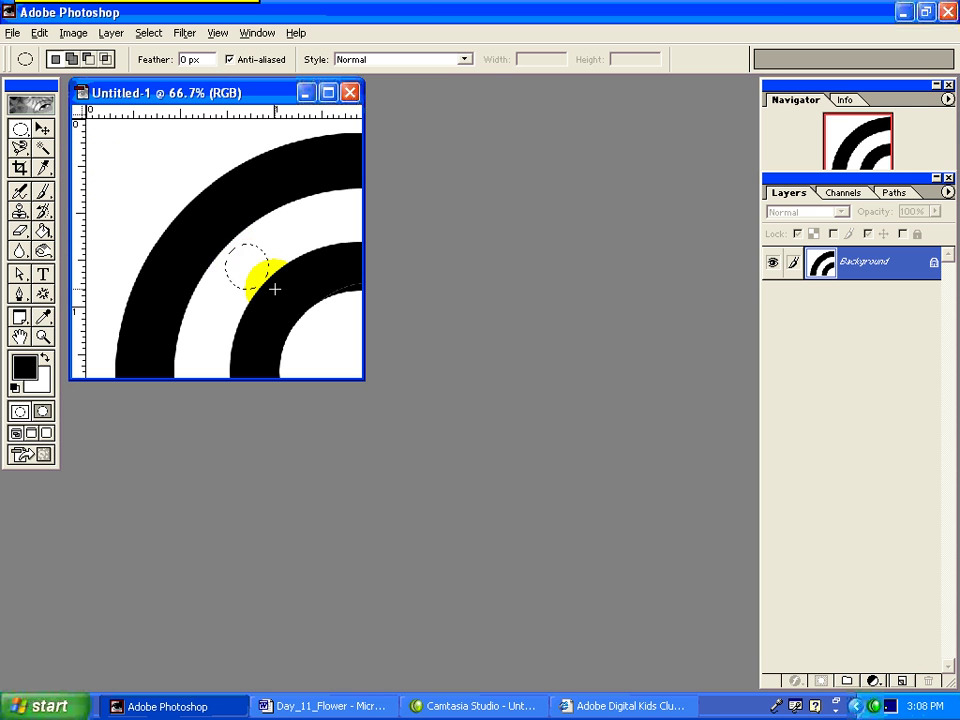
left_click(43, 230)
left_click(242, 258)
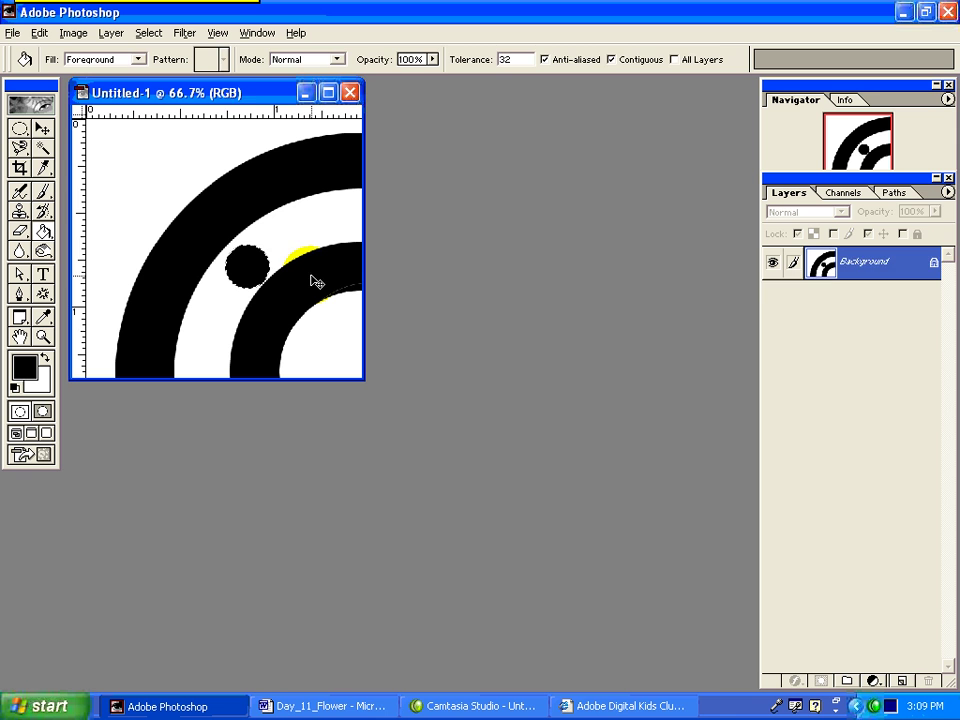
Duplicate the dot onto new Layers 1–3, moving copies along the rings and into the inner white area.
key("ctrl+j")
left_click(43, 128)
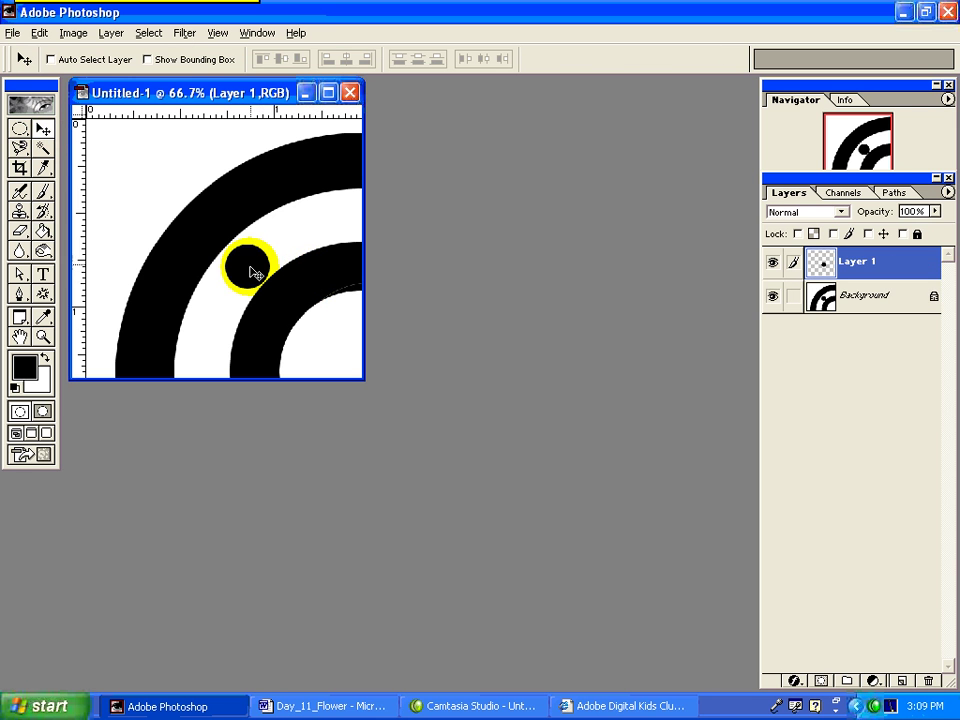
left_click_drag(254, 273, 202, 343)
key("ctrl+j")
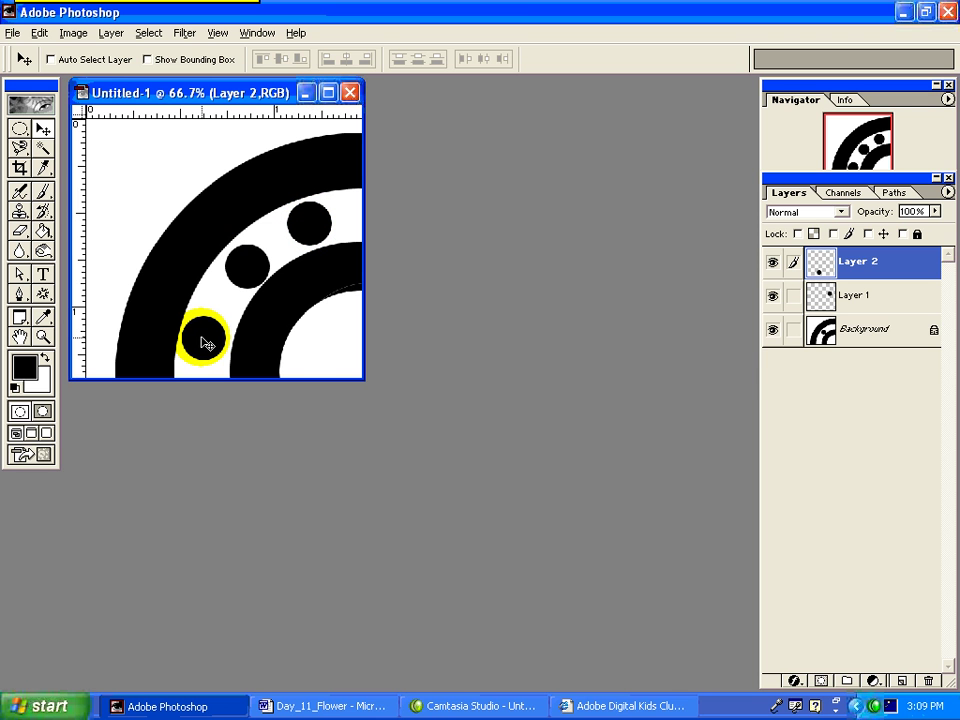
key("ctrl+j")
left_click_drag(203, 343, 334, 343)
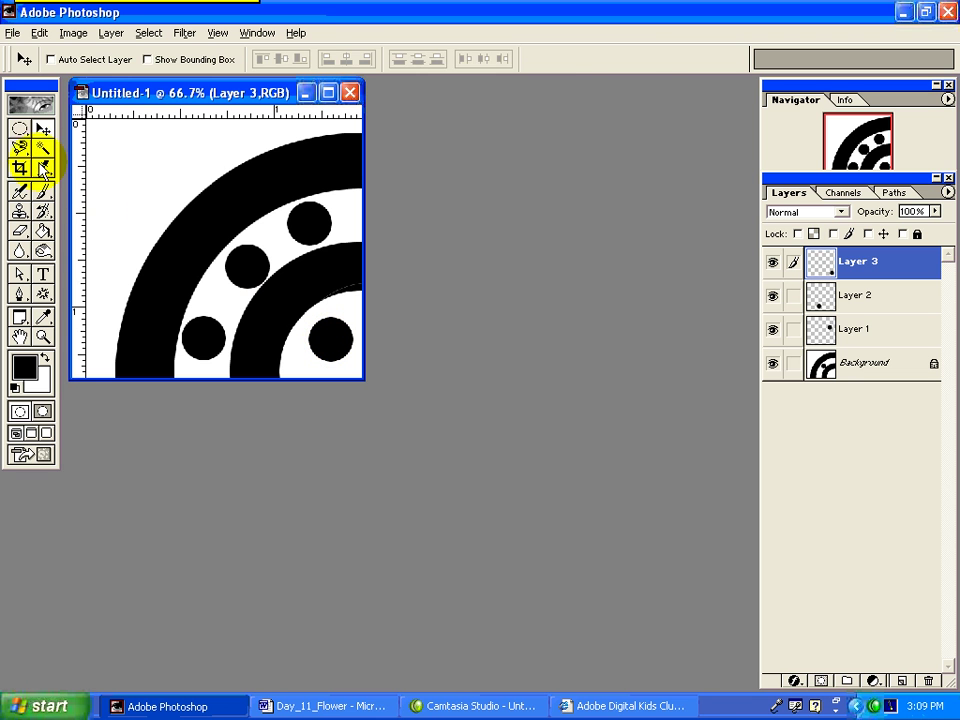
Fill a small black square selection in the tile's top-left corner.
left_click(20, 131)
left_click(66, 128)
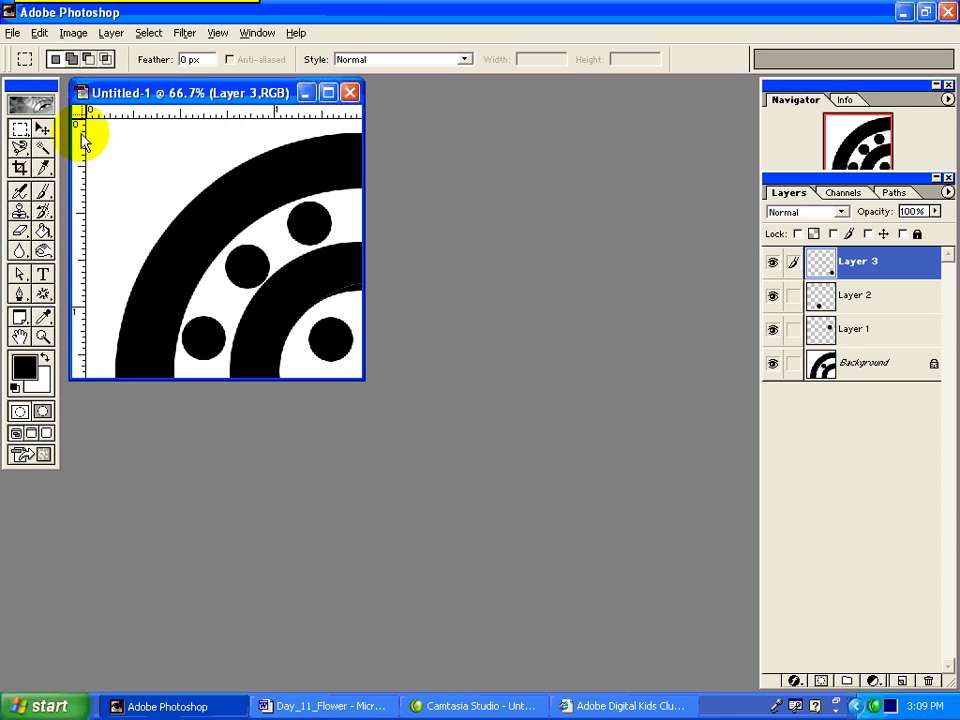
left_click_drag(93, 125, 140, 168)
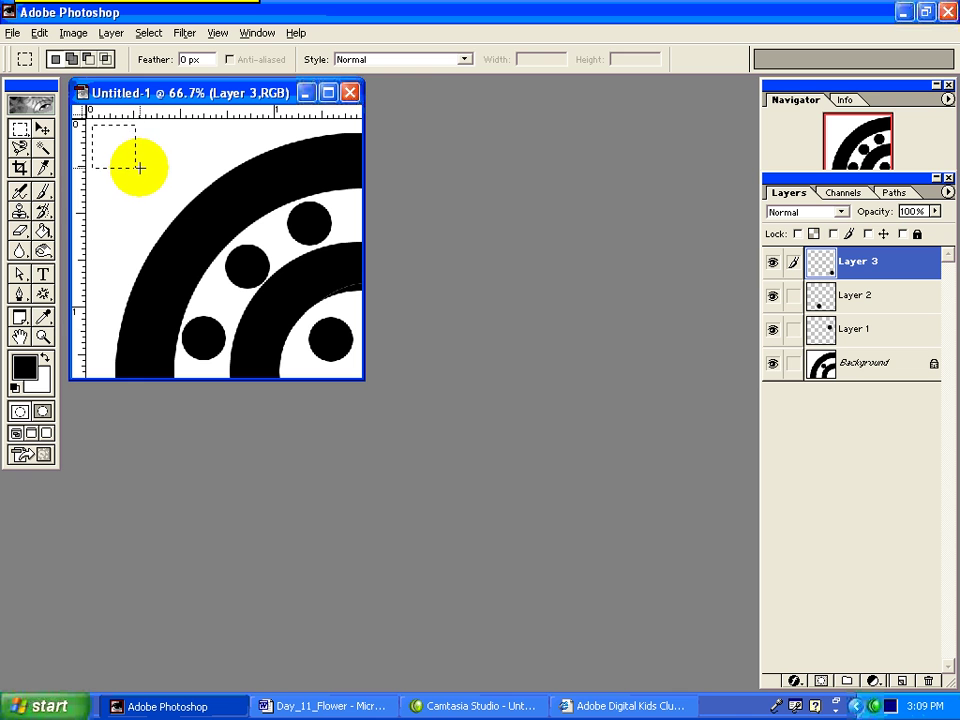
left_click(42, 230)
left_click(99, 135)
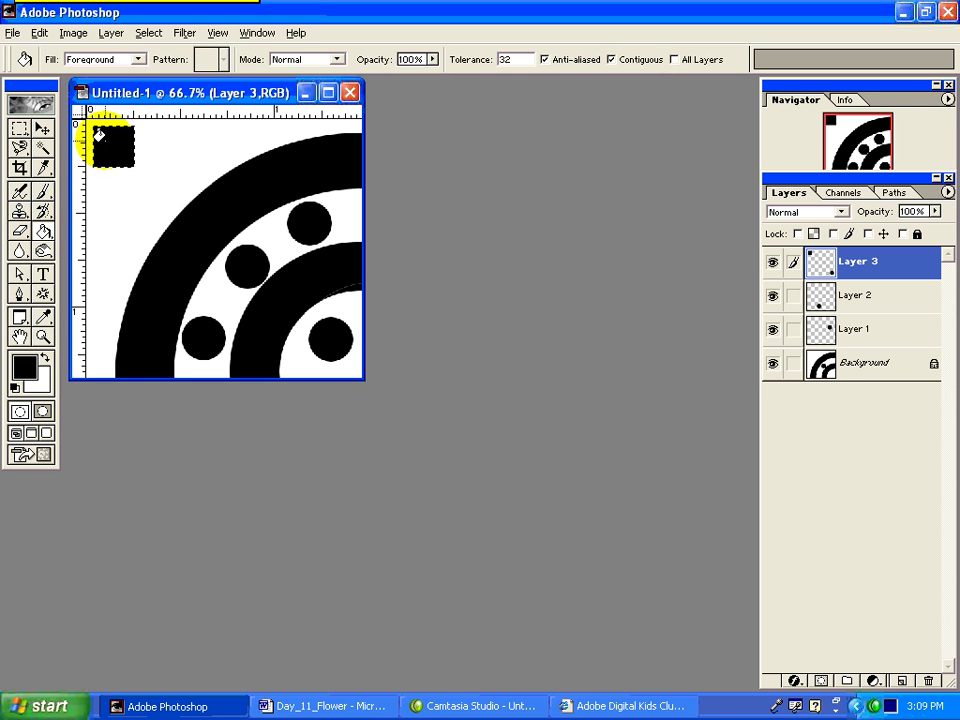
Duplicate the square onto new layers, placing copies diagonally in a checker pattern.
key("ctrl+j")
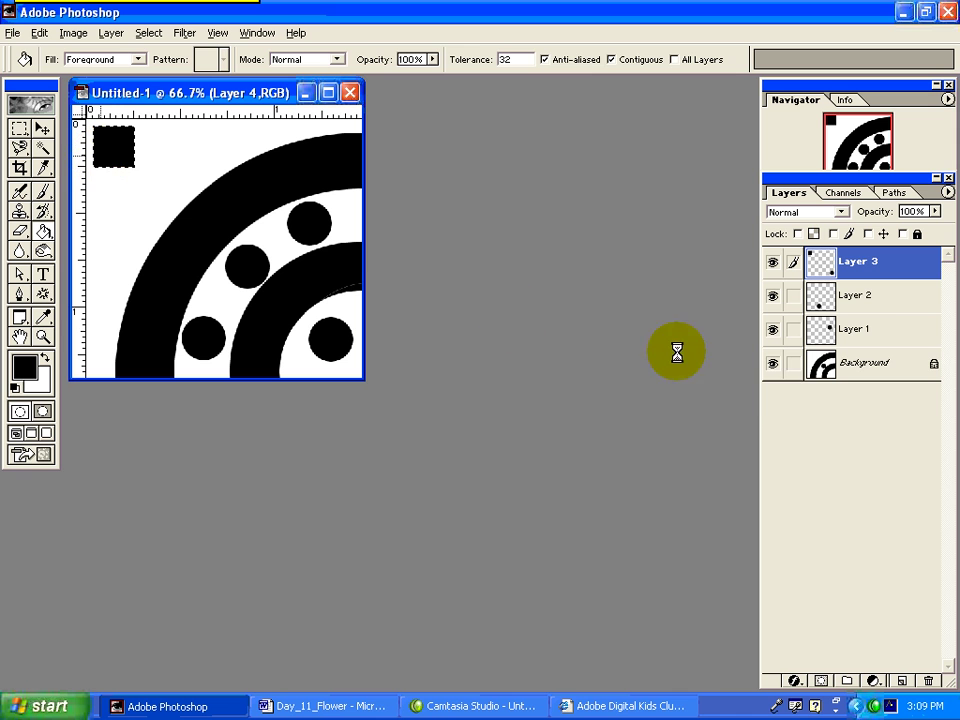
left_click(42, 128)
left_click_drag(112, 150, 156, 195)
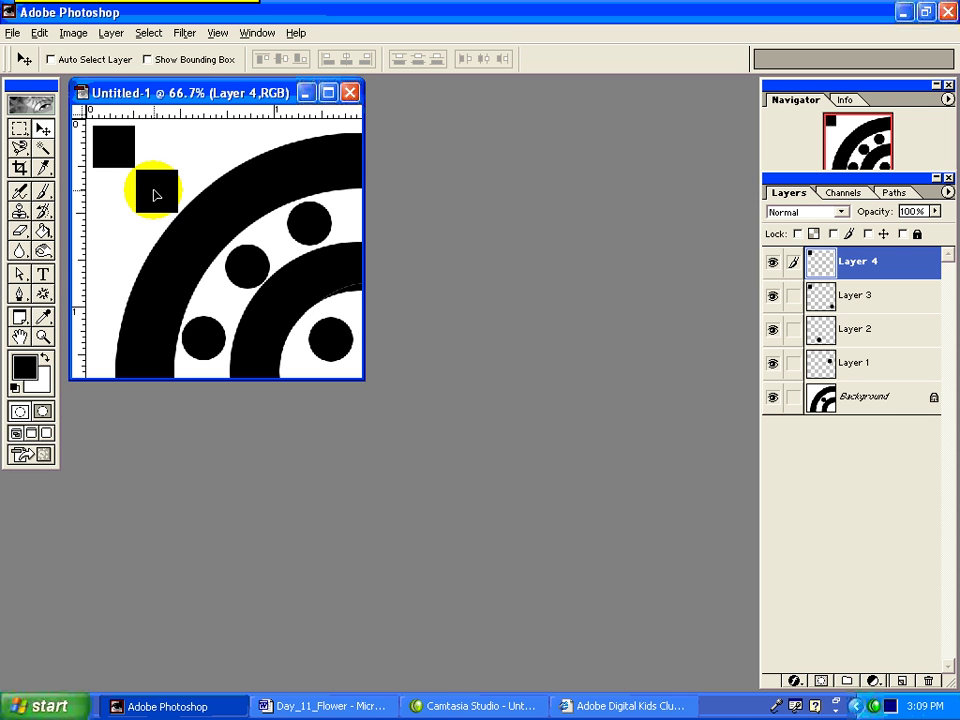
key("ctrl+j")
left_click_drag(156, 193, 197, 157)
key("ctrl+j")
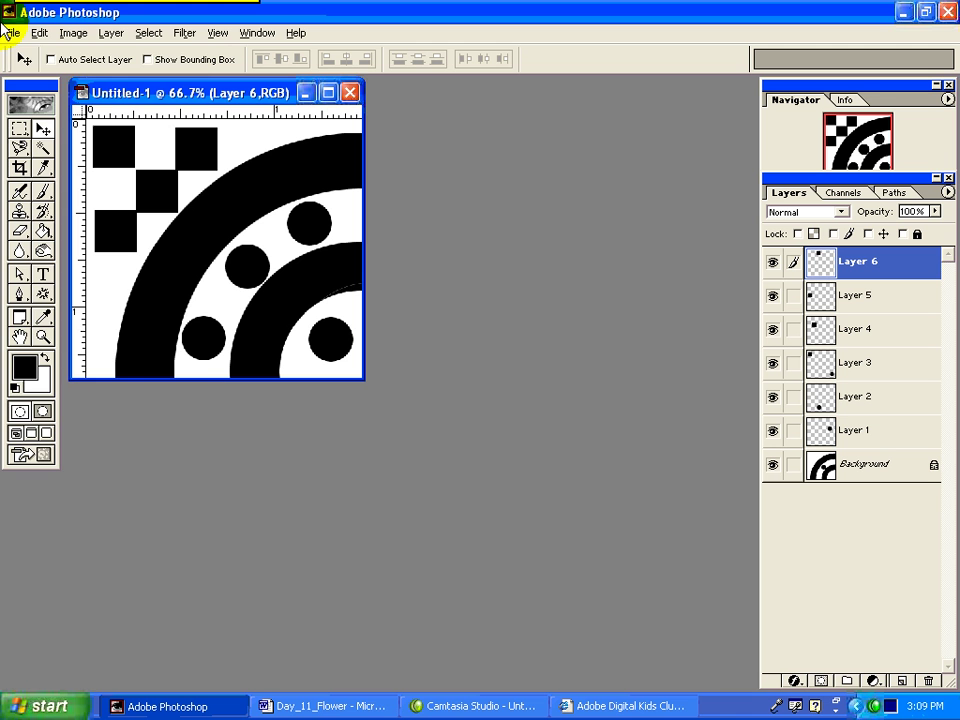
Save the tile as the JPEG Untitled-1 copy.jpg with default quality settings.
left_click(12, 33)
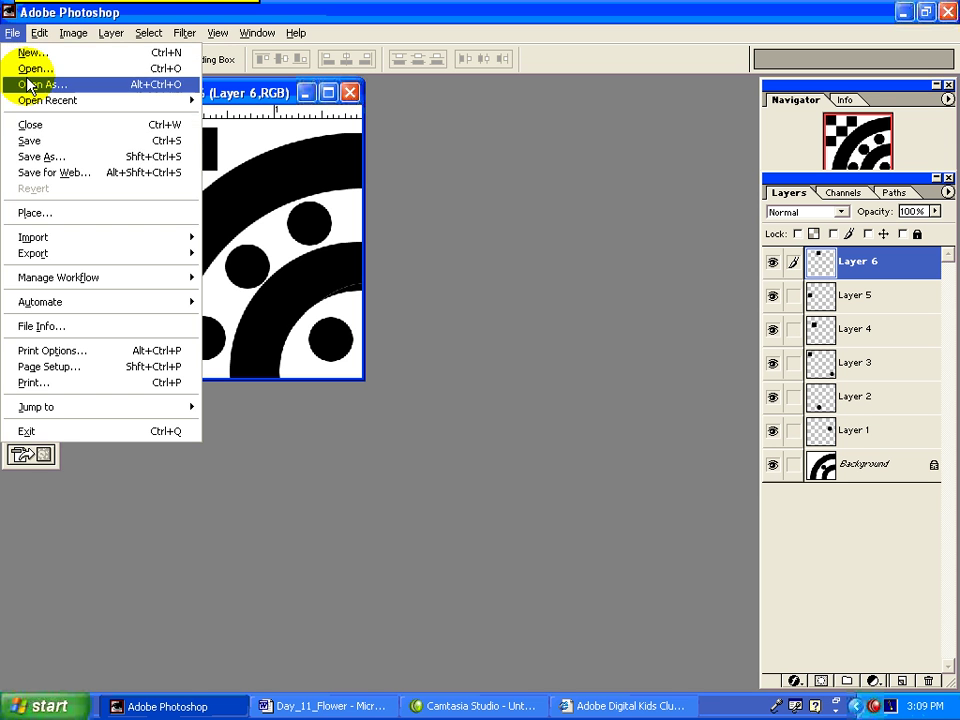
left_click(38, 156)
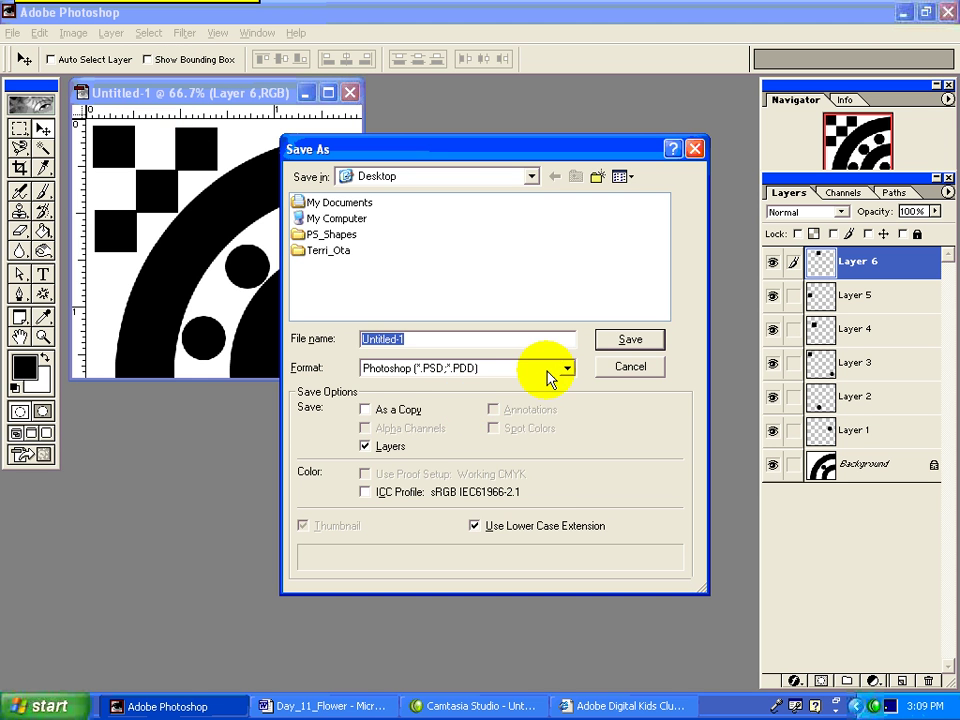
left_click(567, 368)
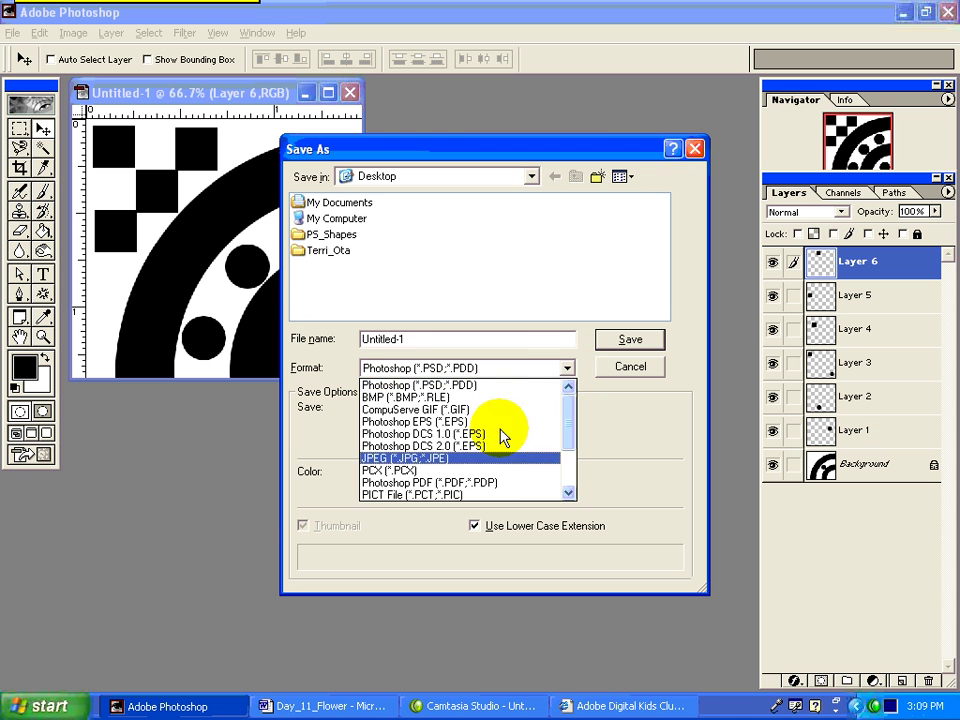
left_click(476, 457)
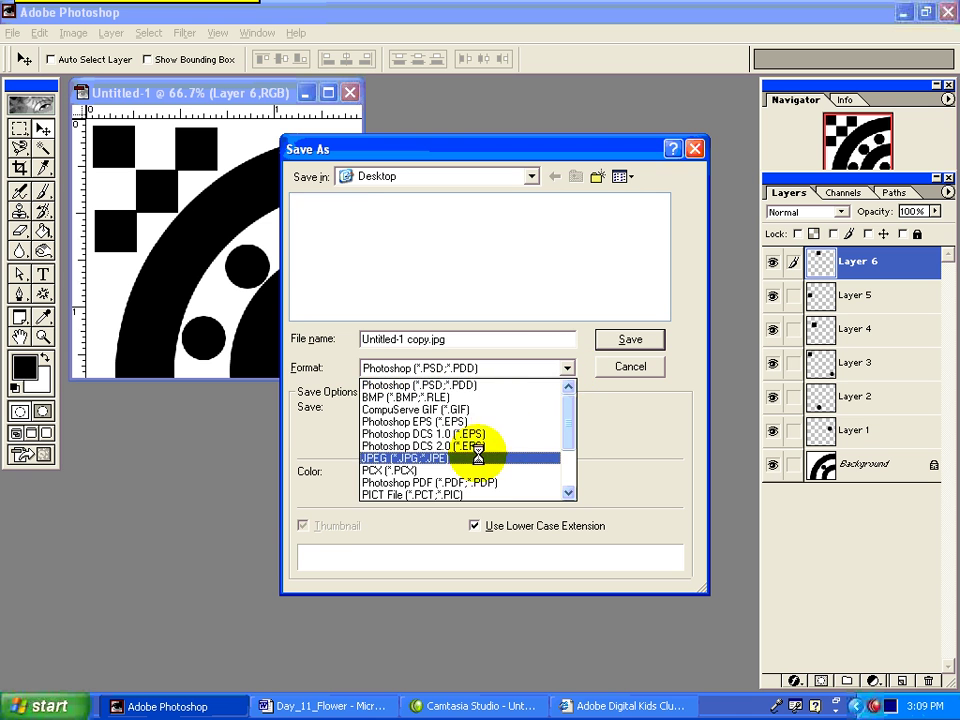
left_click(612, 344)
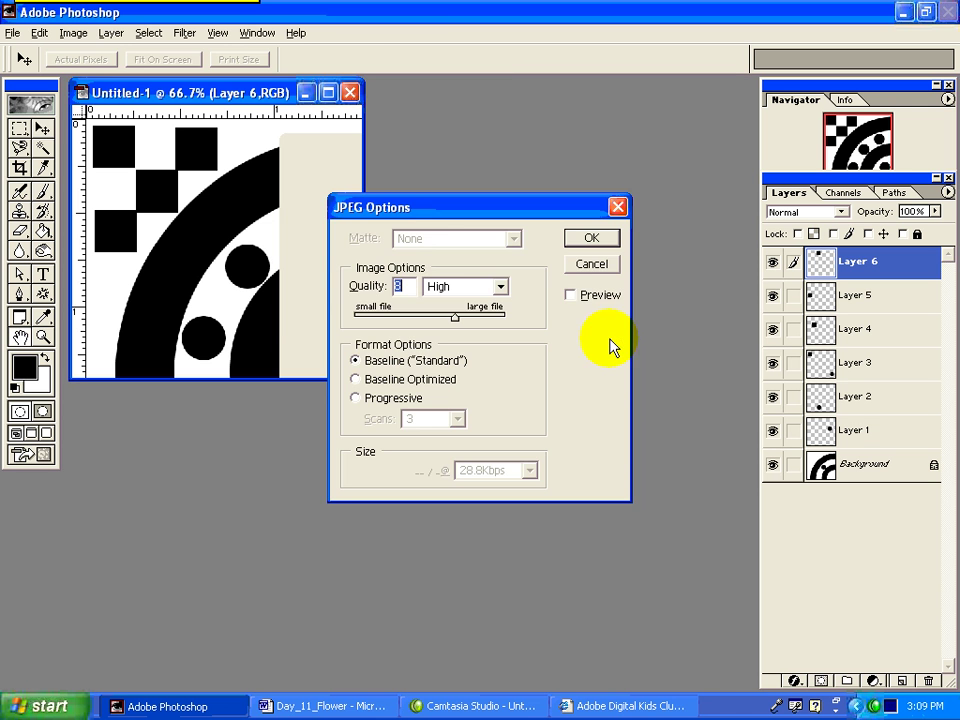
left_click(591, 240)
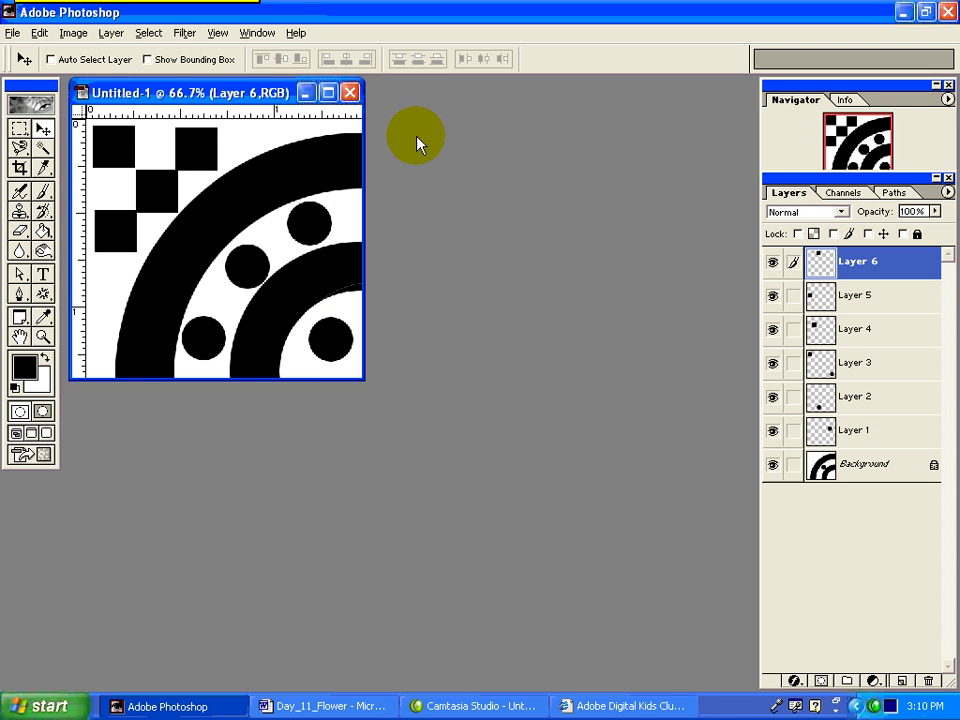
Close the layered original without saving and reopen Untitled-1 copy.jpg.
left_click(349, 92)
left_click(487, 282)
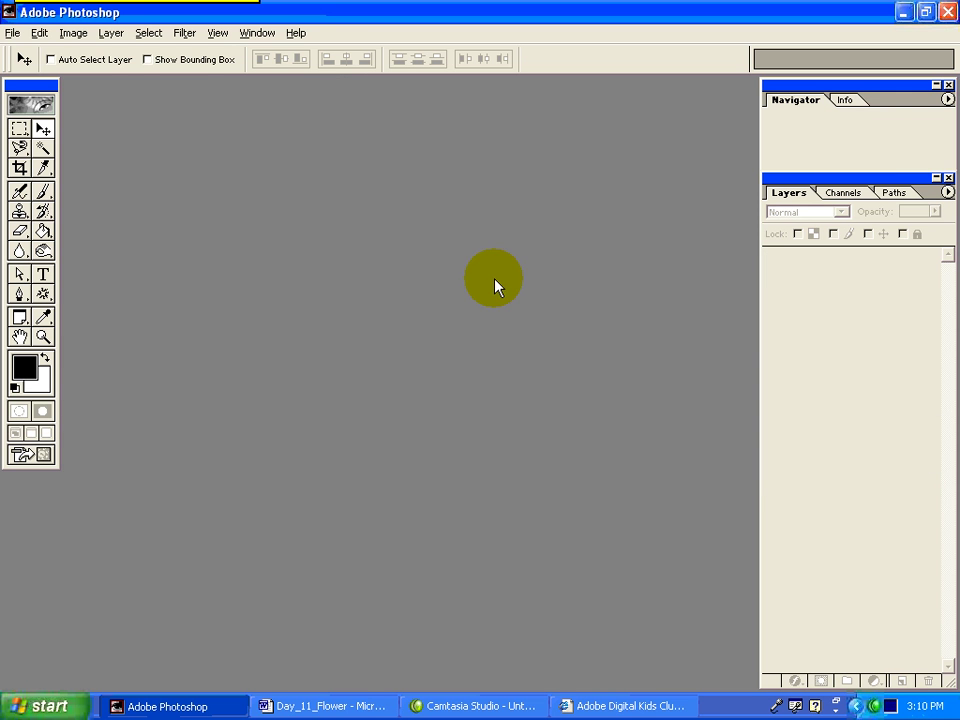
left_click(12, 33)
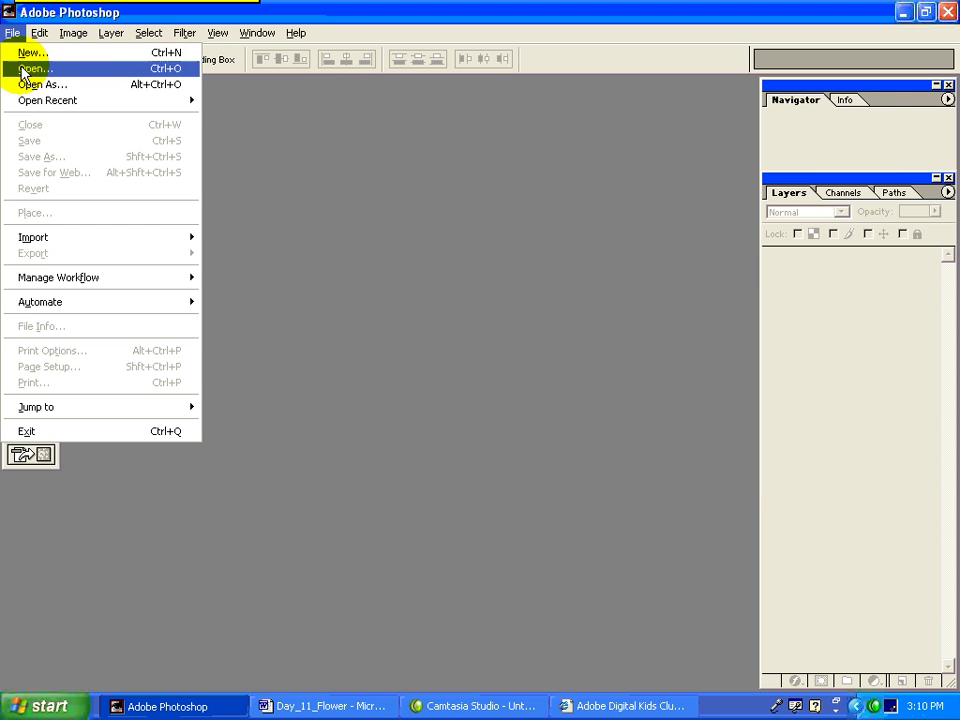
left_click(30, 68)
double_click(348, 303)
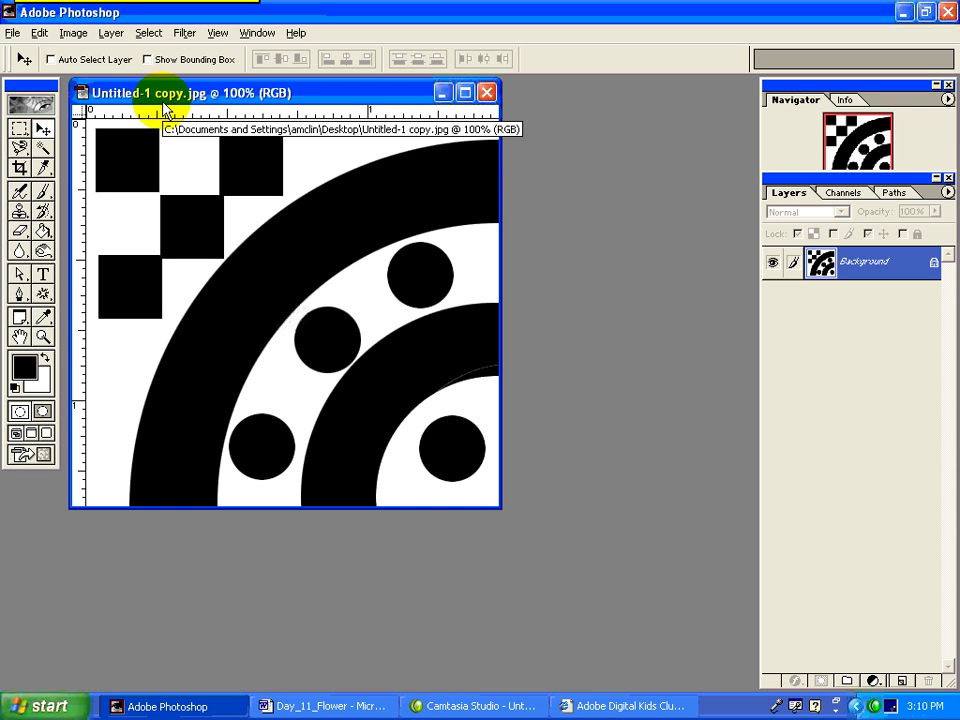
Set up a new document with width and height in inches, both 3, at 300 pixels/inch.
key("ctrl+n")
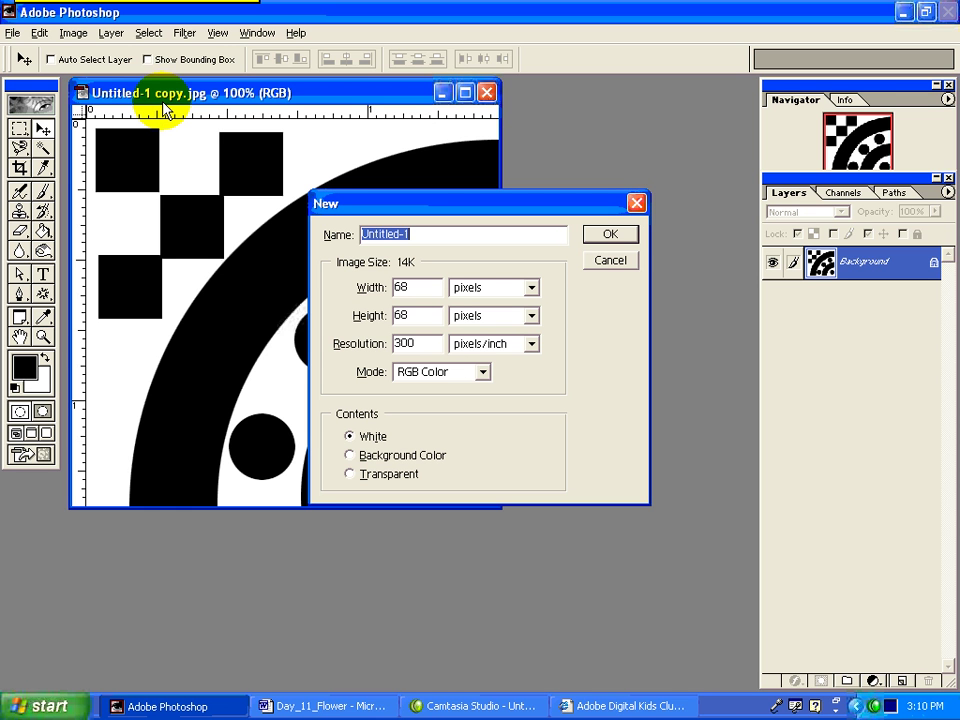
left_click(490, 287)
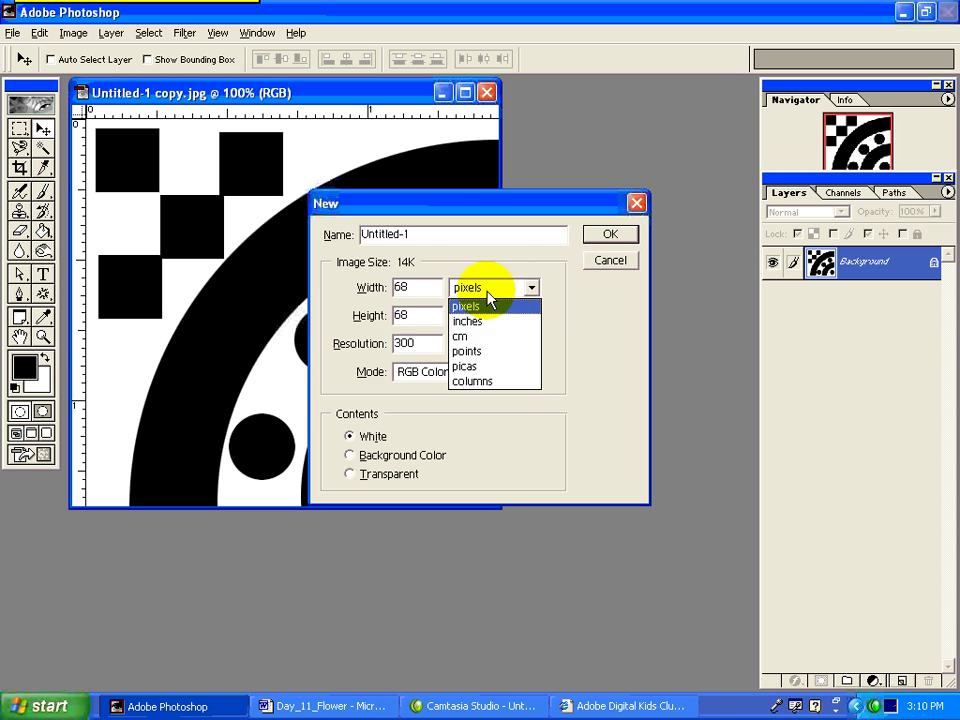
left_click(496, 321)
left_click(489, 315)
left_click(484, 347)
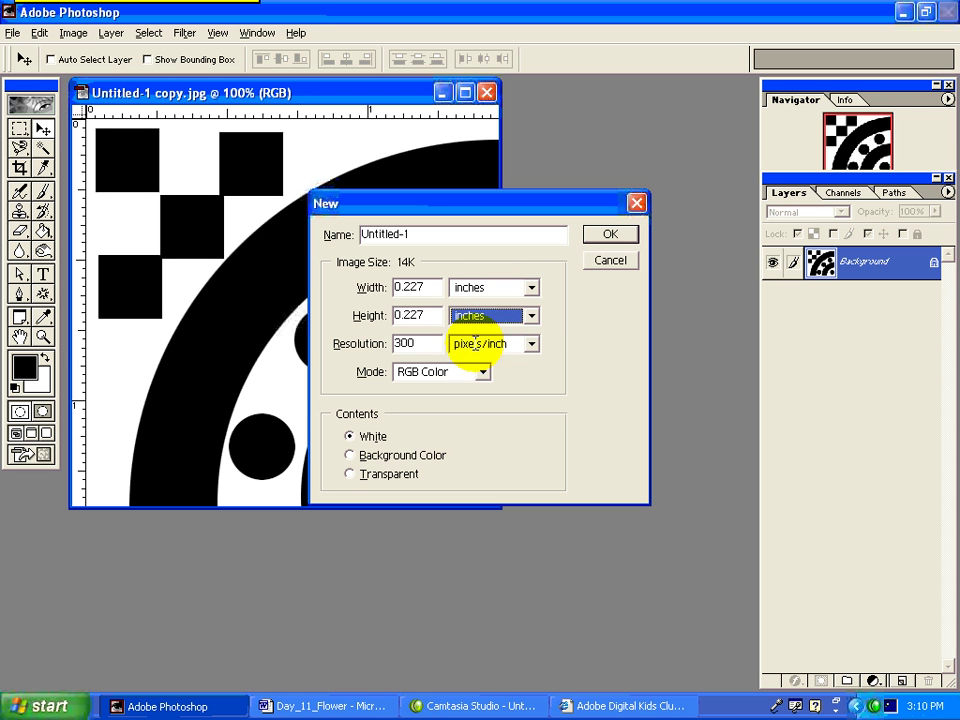
left_click_drag(424, 287, 365, 290)
type("3")
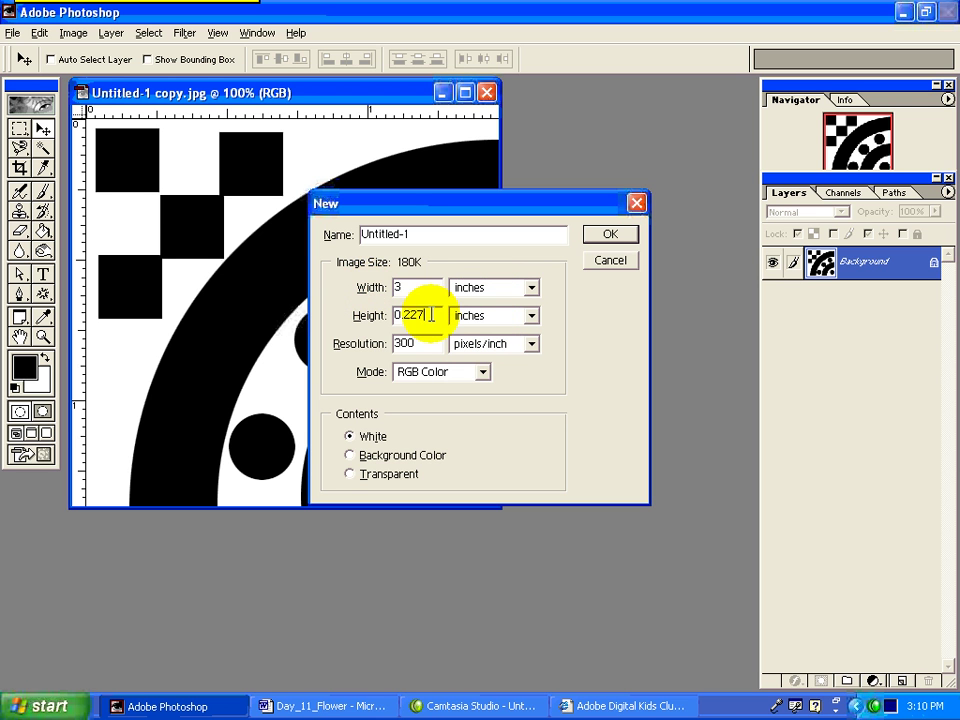
left_click_drag(429, 316, 380, 333)
type("3")
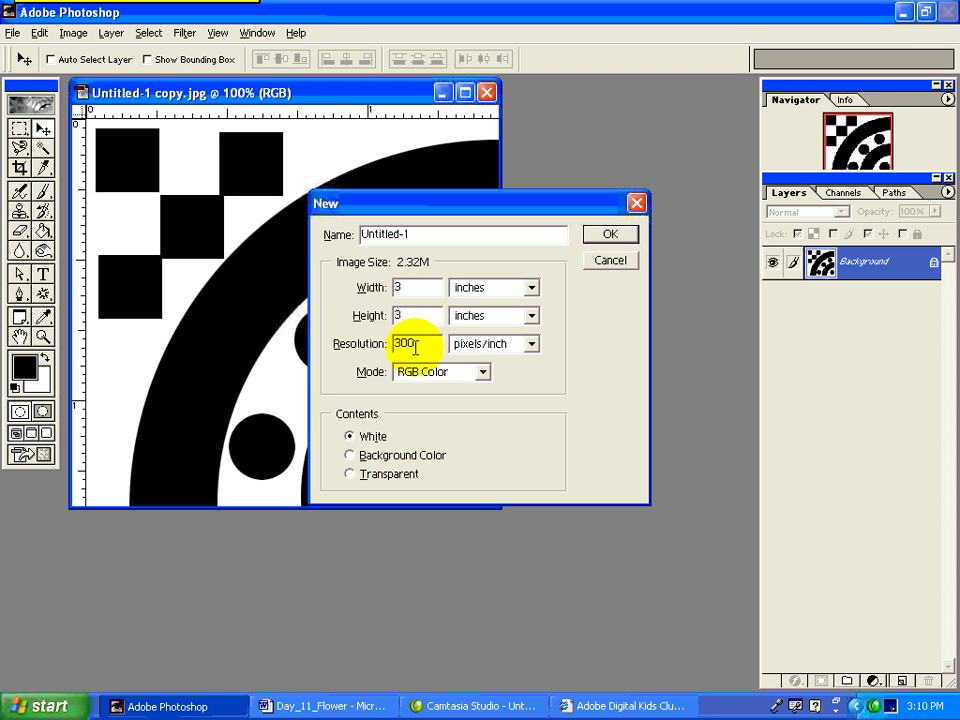
Create the new document and drag the tile image from the JPEG into it.
left_click(610, 234)
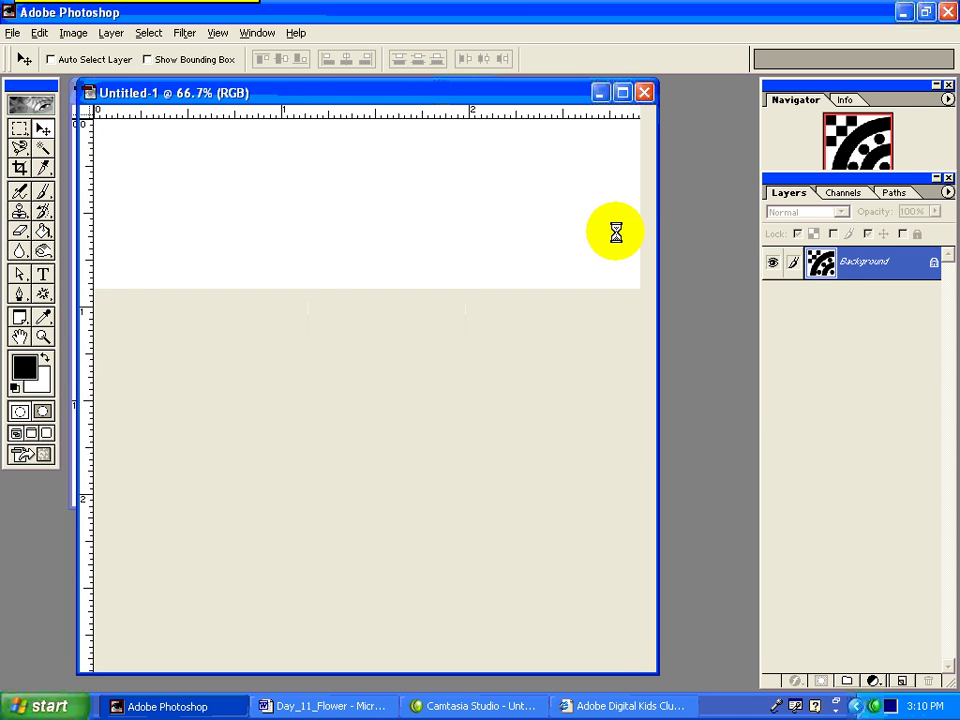
left_click_drag(268, 94, 348, 104)
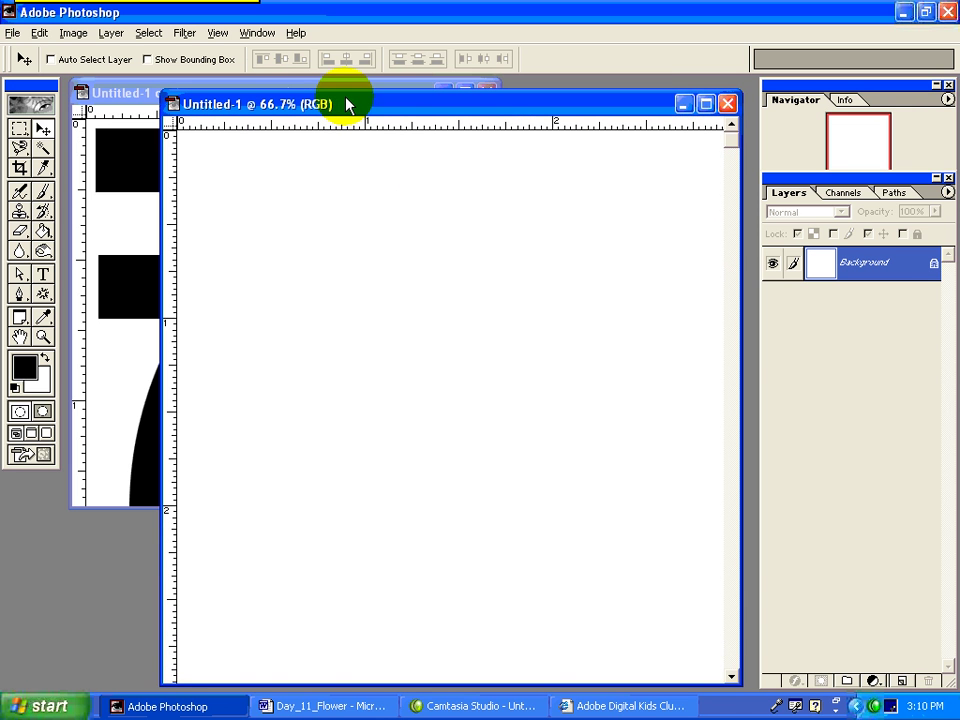
left_click(104, 95)
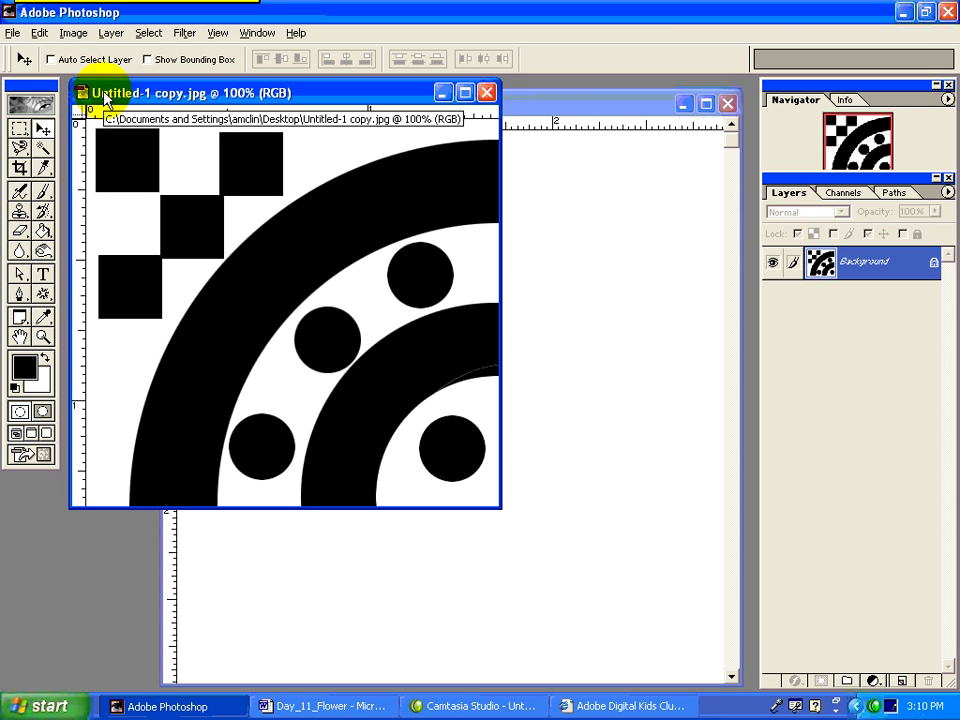
left_click_drag(138, 183, 266, 189)
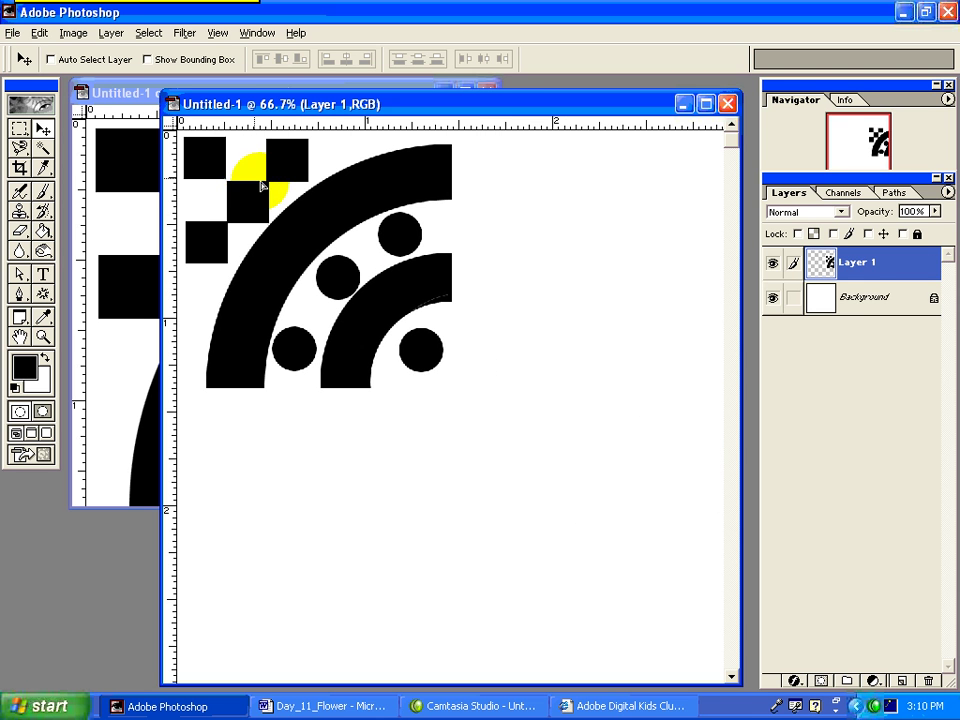
Close the JPEG tile and nudge the tile layer into the top-left corner.
left_click(490, 90)
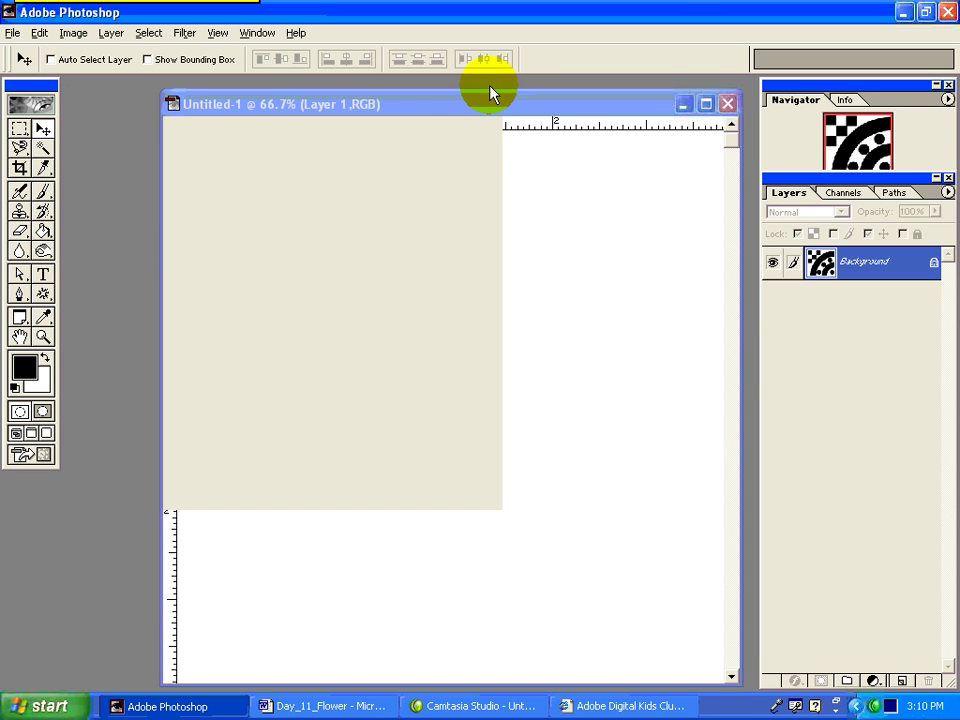
left_click_drag(467, 101, 405, 105)
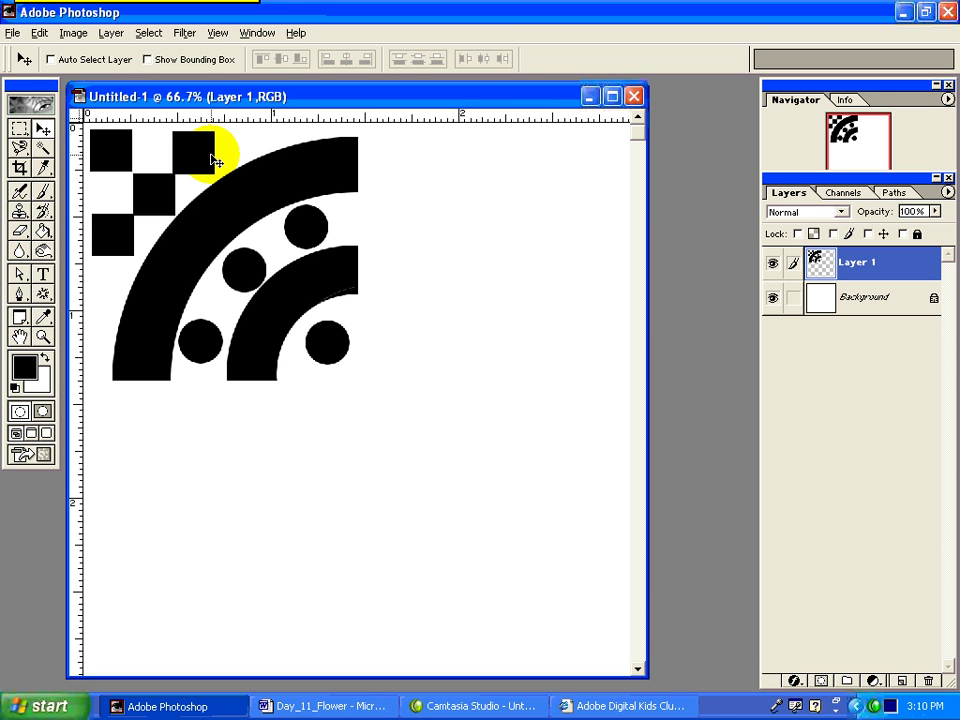
left_click_drag(210, 188, 200, 176)
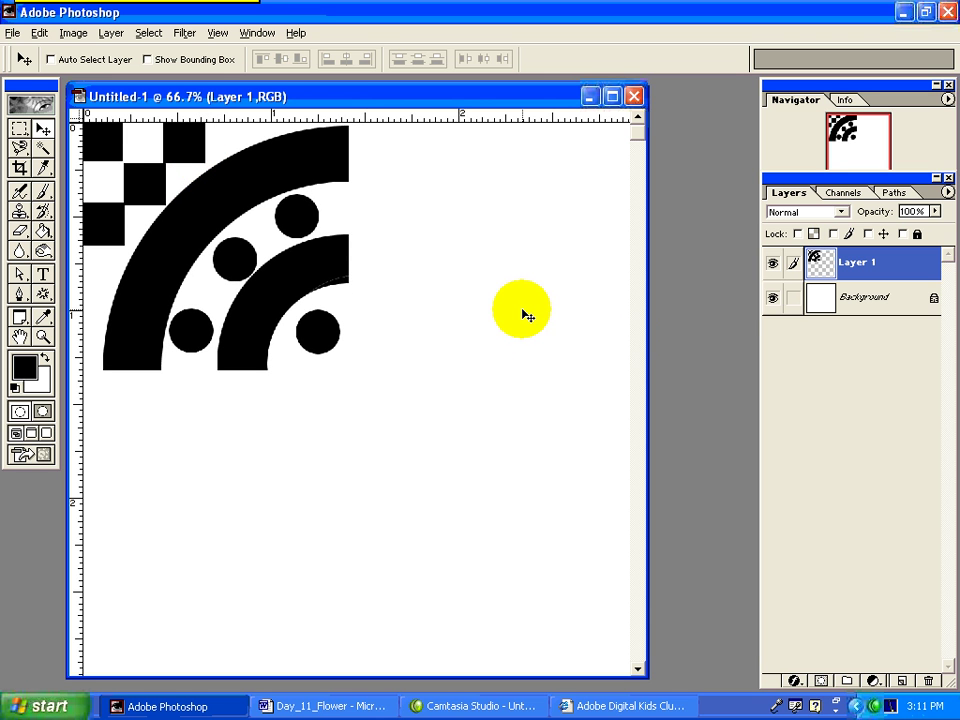
Free Transform the tile down to about 49.4% and settle it into the top-left corner.
key("ctrl+minus")
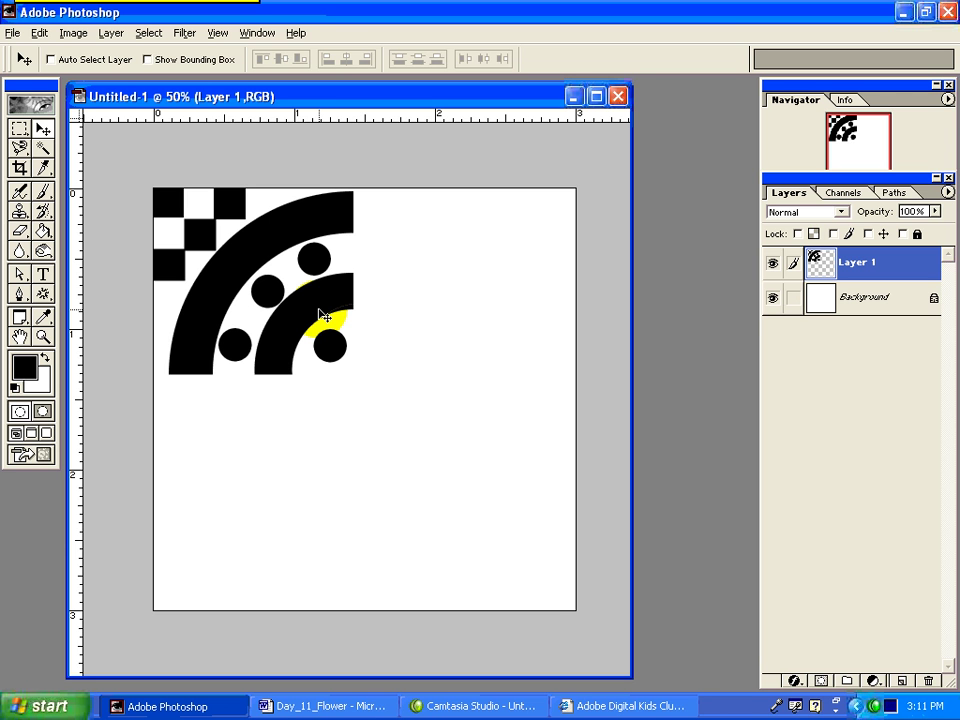
key("ctrl+t")
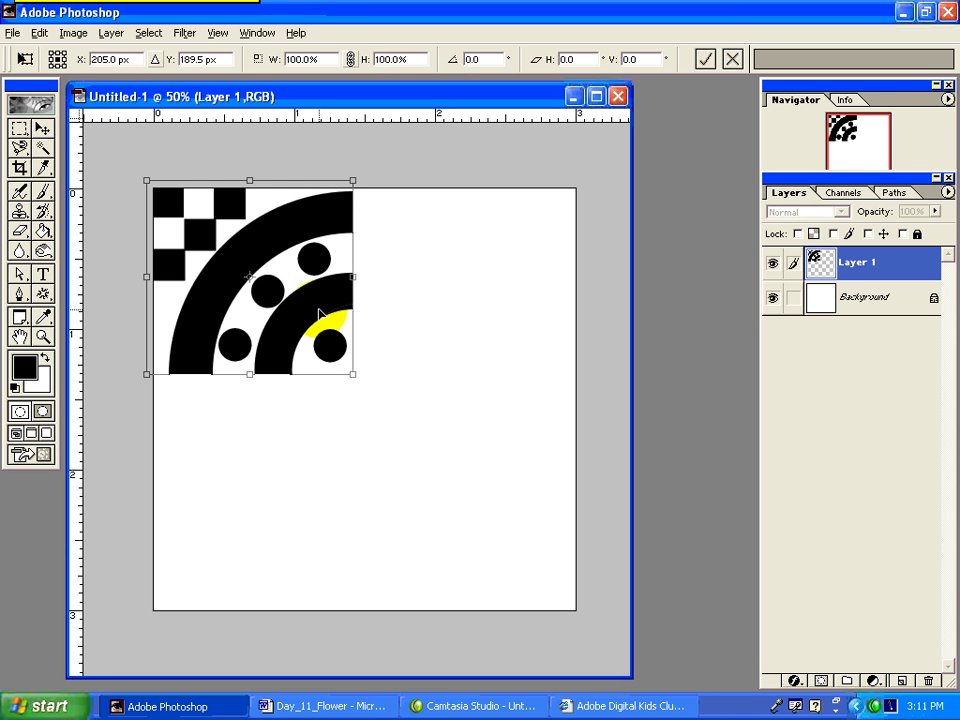
left_click_drag(347, 377, 253, 273)
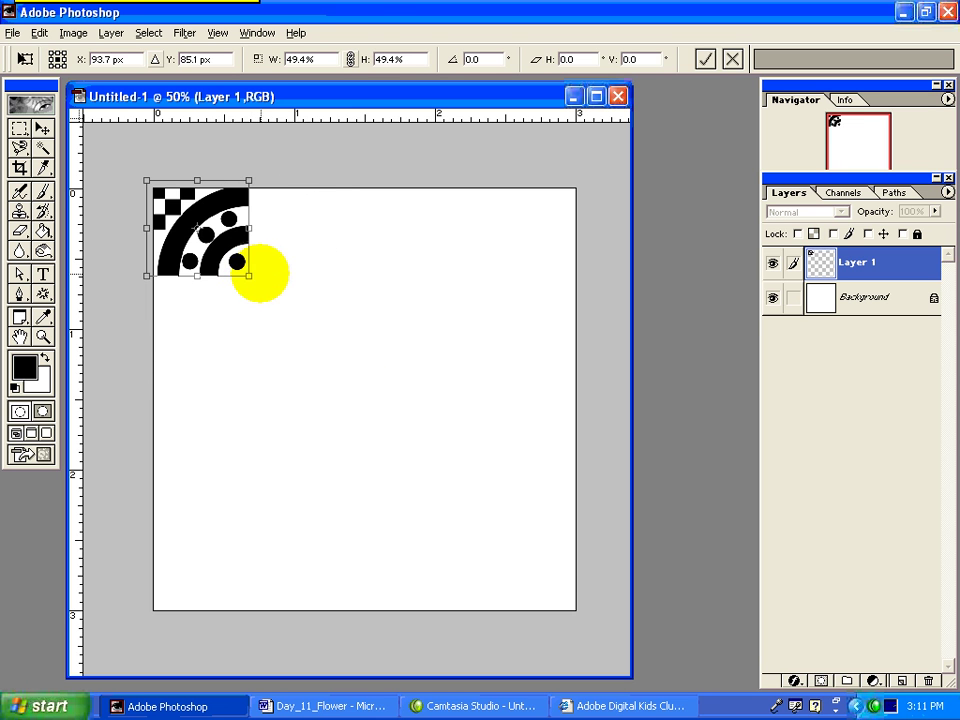
key("Return")
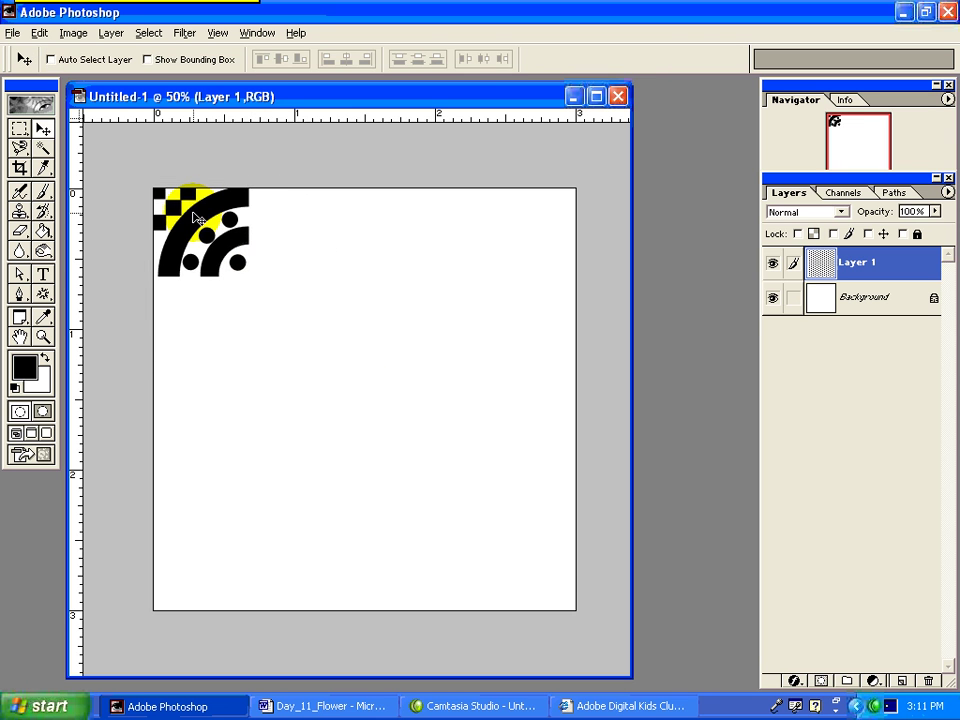
left_click_drag(199, 215, 207, 229)
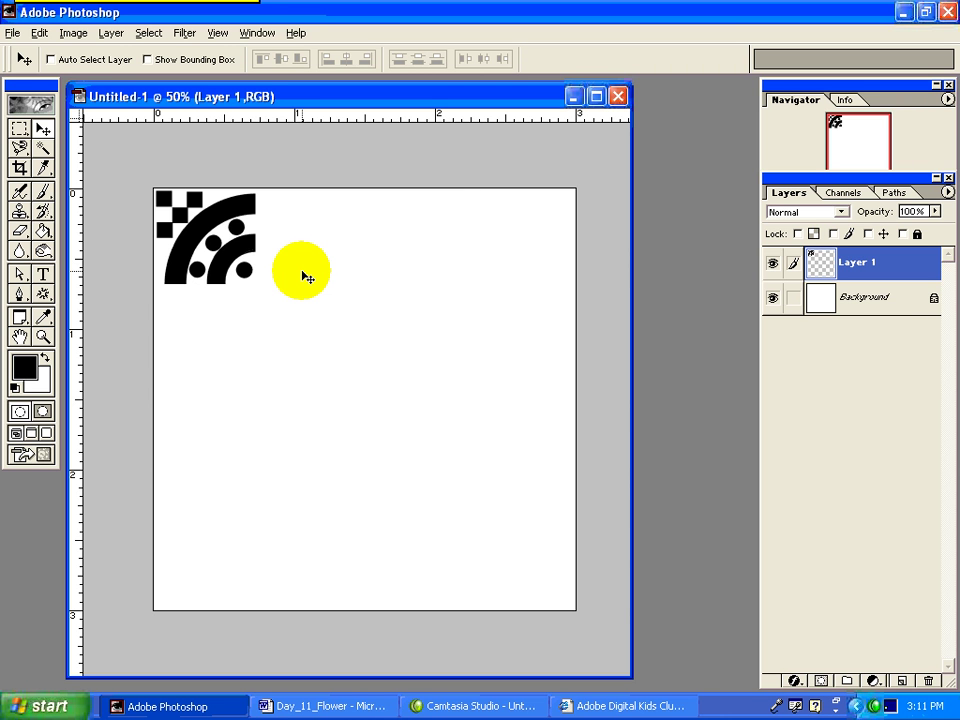
Paste a copy of the tile, rotate it about 180°, and set it diagonally below-right.
key("ctrl+v")
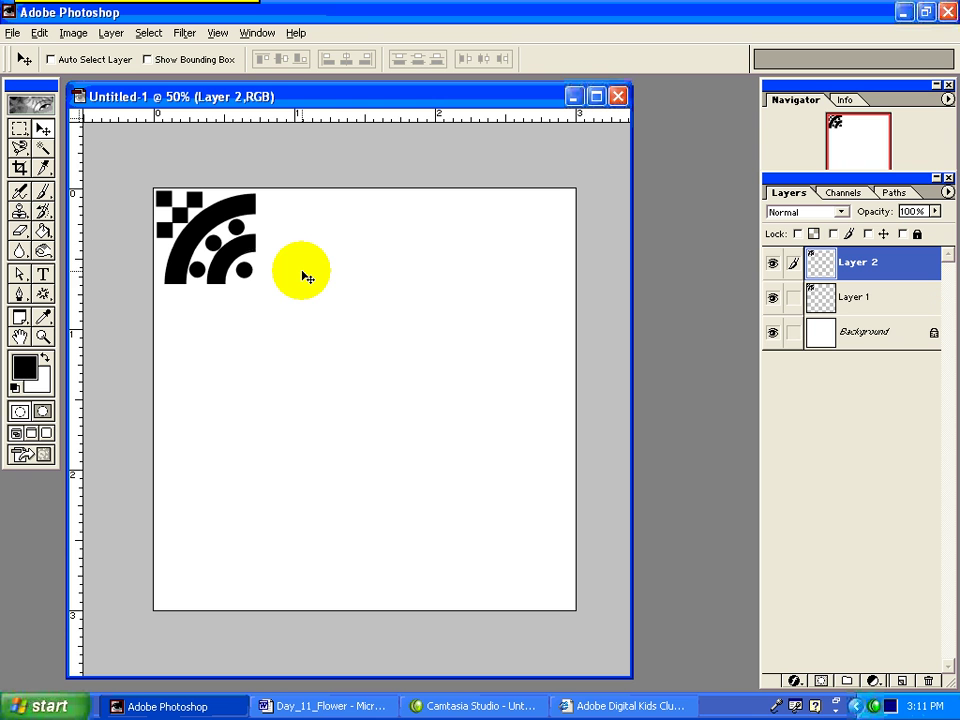
left_click_drag(228, 245, 318, 333)
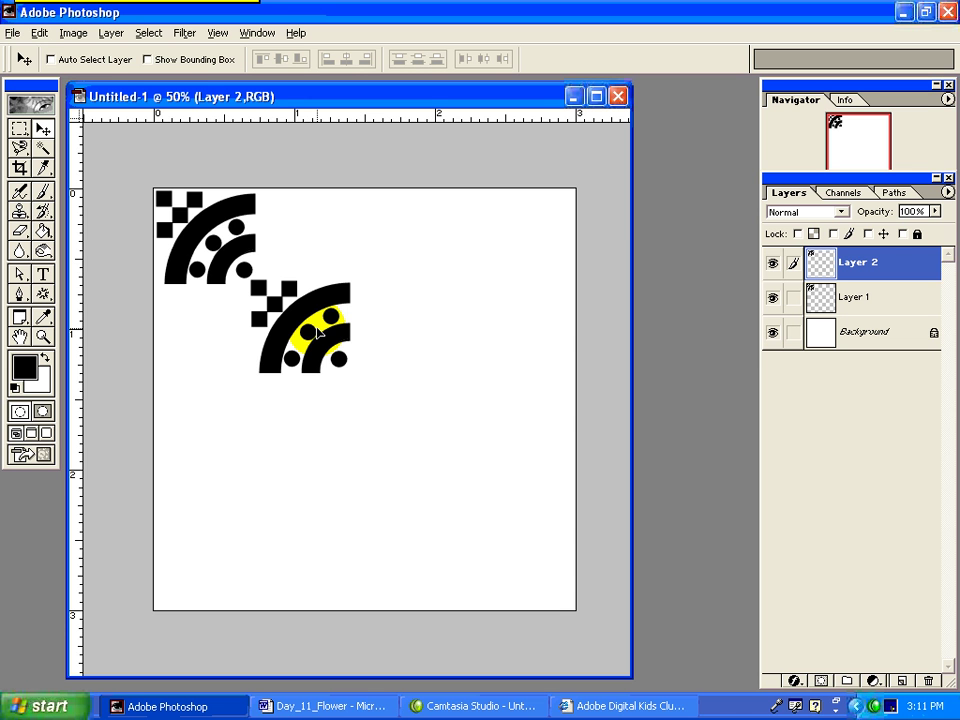
left_click(39, 32)
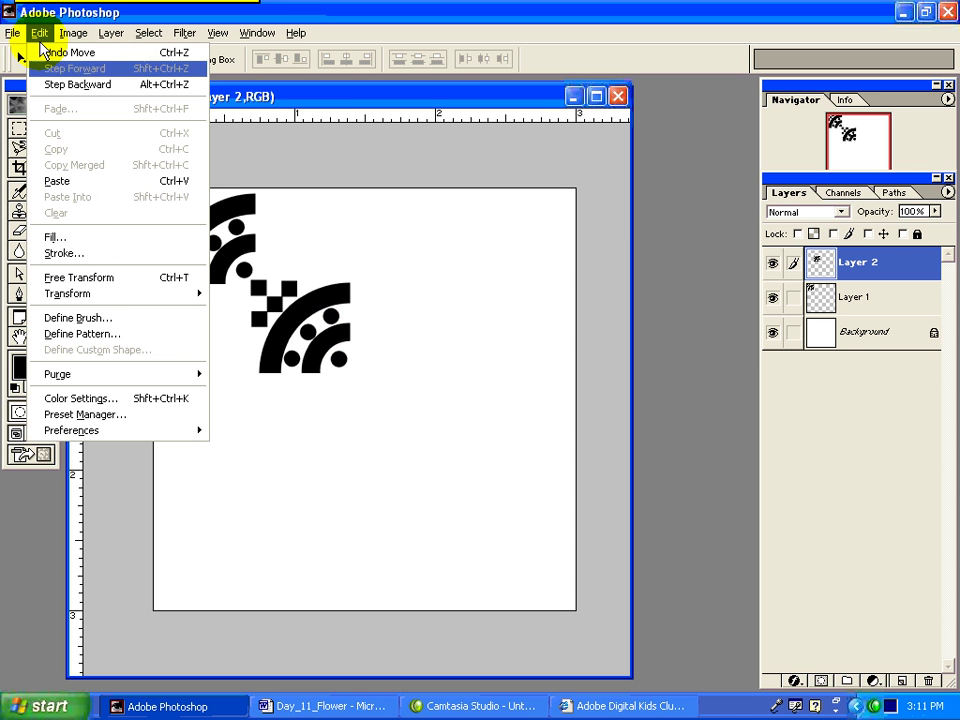
mouse_move(100, 294)
left_click(257, 334)
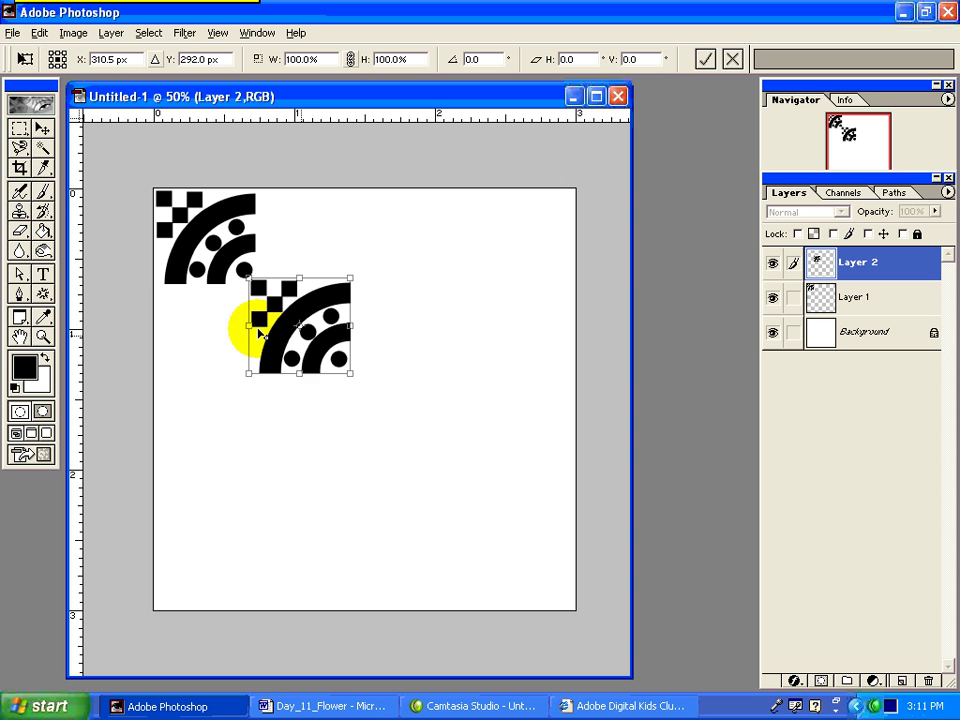
left_click_drag(359, 265, 236, 392)
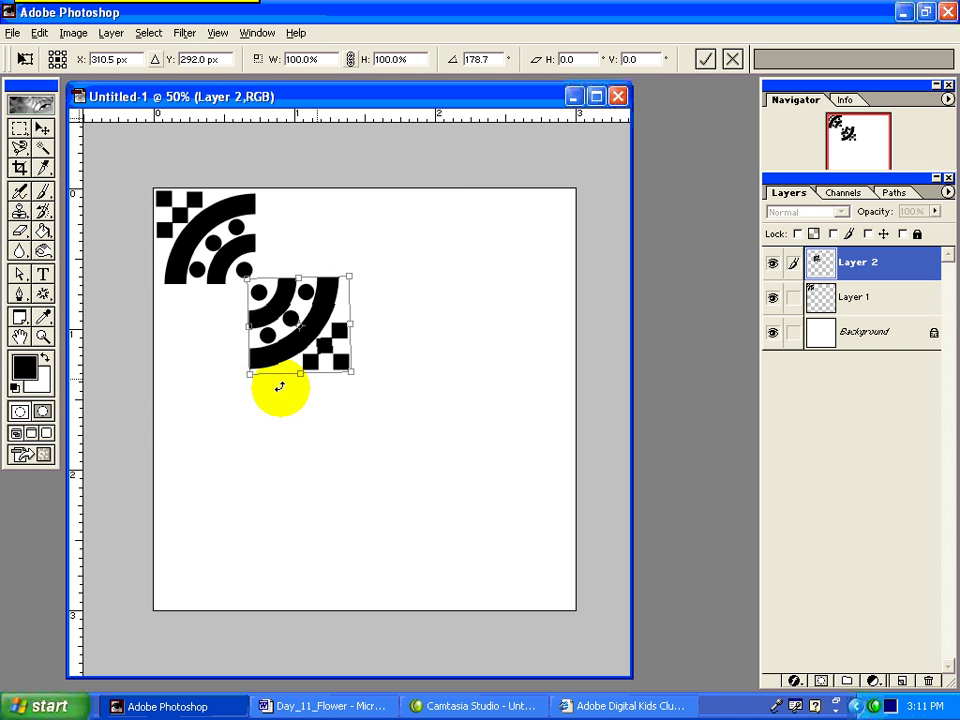
key("Return")
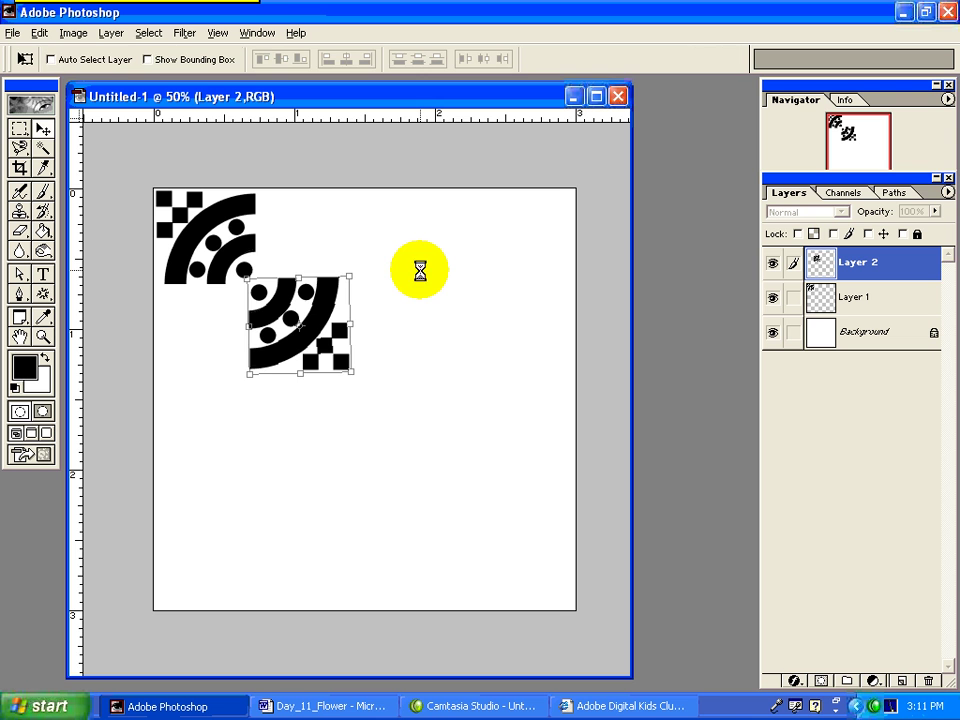
mouse_move(274, 332)
left_mouse_down()
mouse_move(268, 343)
mouse_move(291, 342)
left_mouse_up()
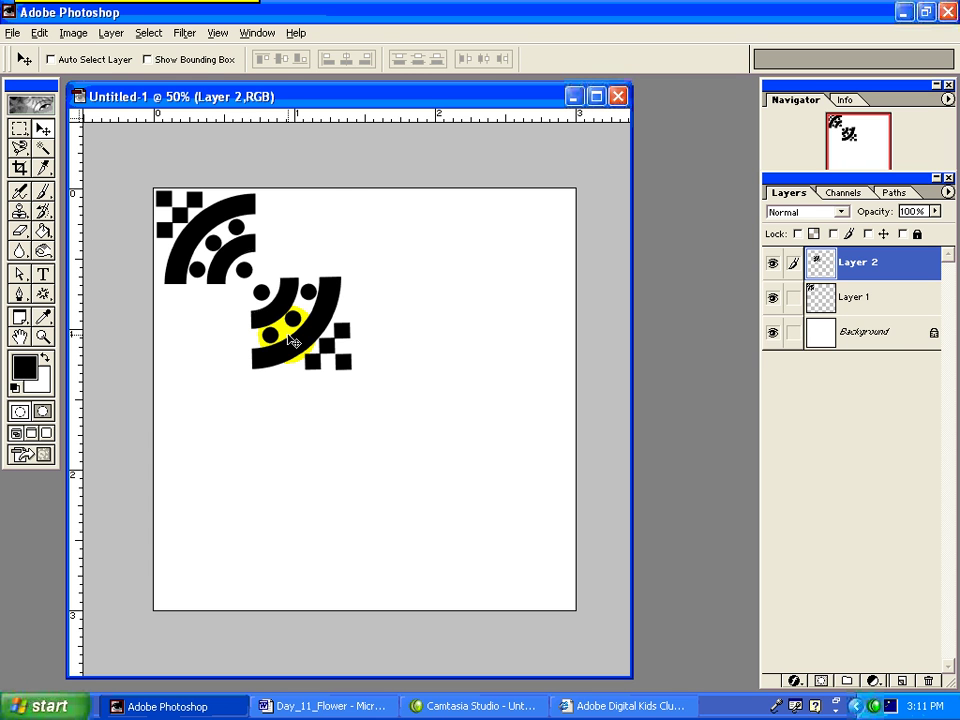
Place two more tile copies above-right and down-left, with Layer 2 stacked above Layer 3.
key("ctrl+j")
left_click_drag(308, 325, 310, 240)
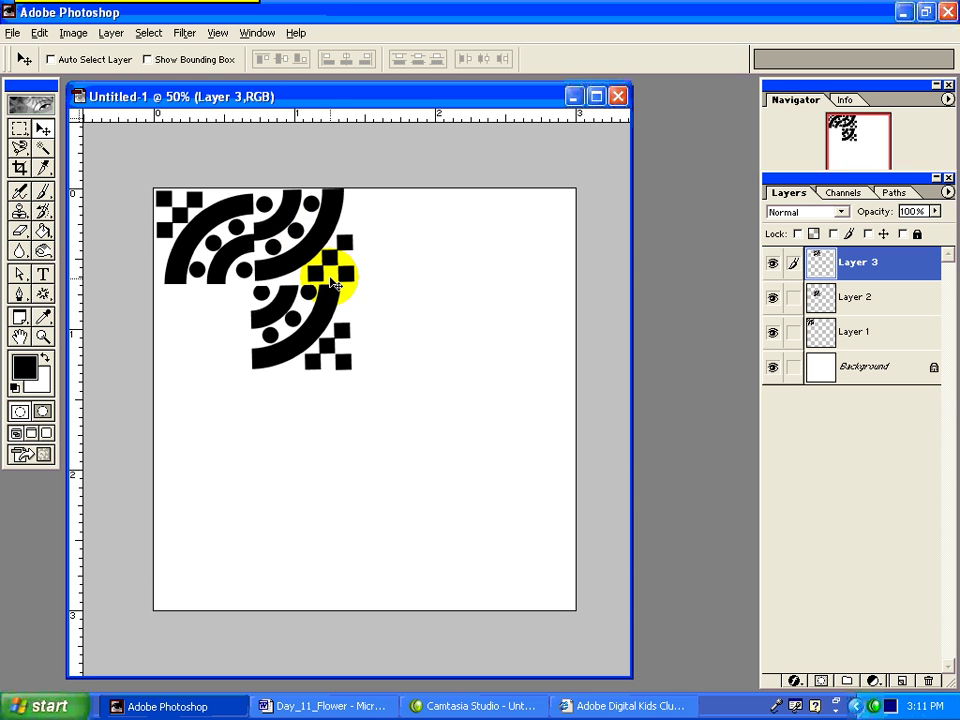
left_click_drag(831, 292, 842, 261)
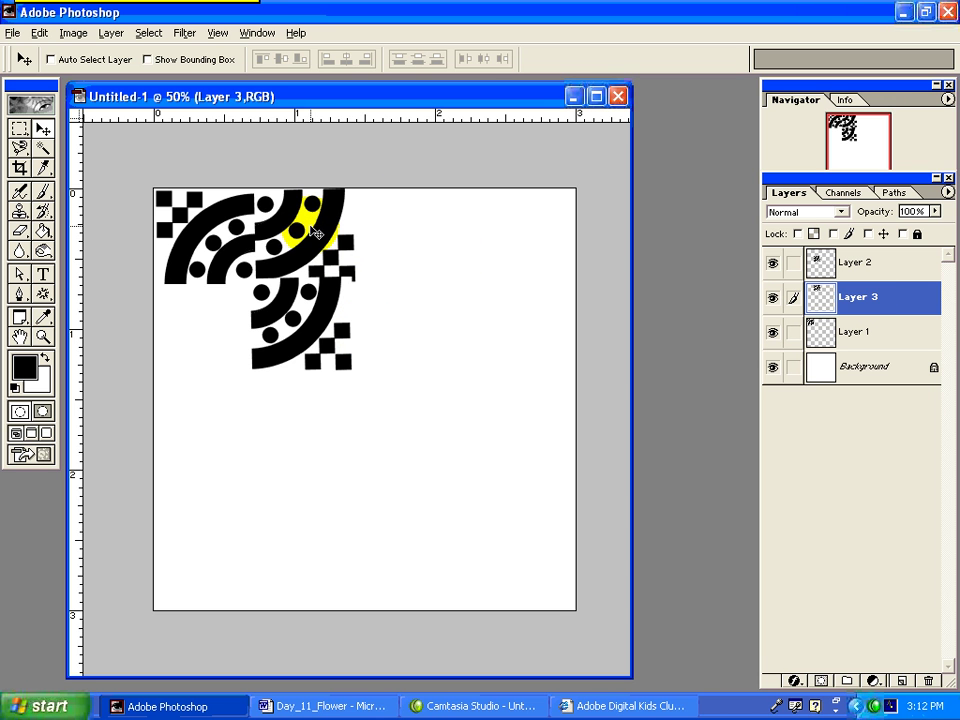
key("ctrl+j")
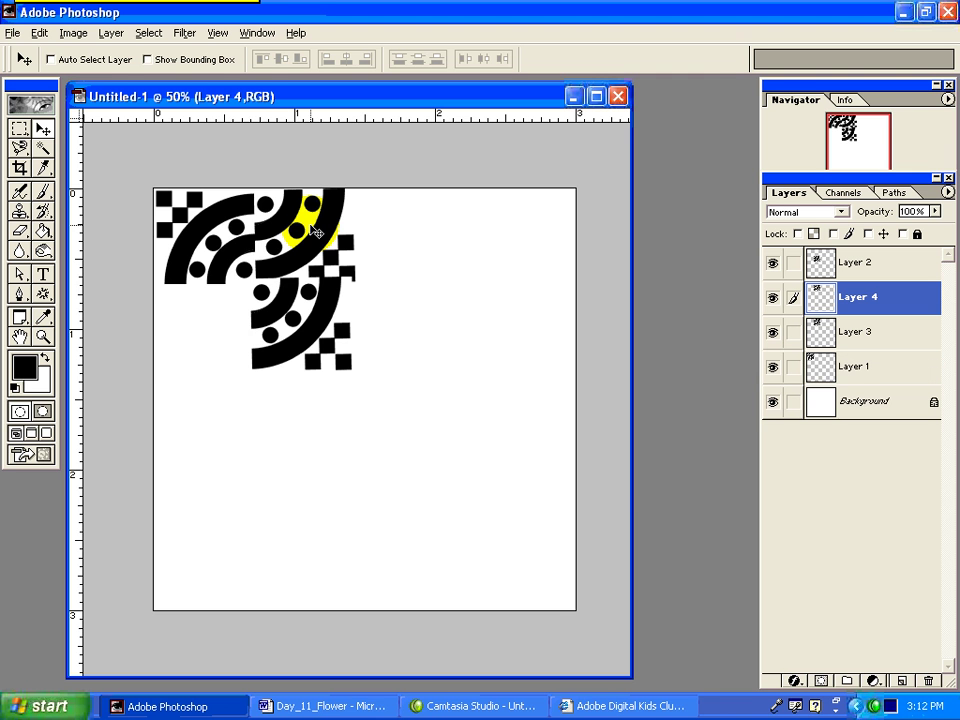
left_click_drag(316, 232, 220, 323)
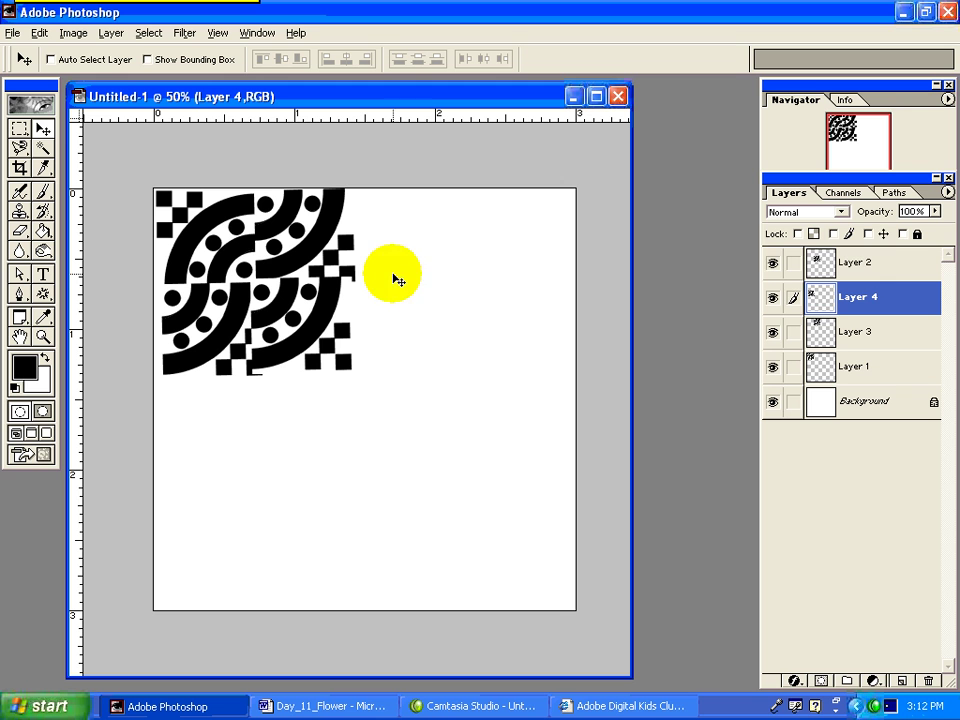
left_click(862, 265)
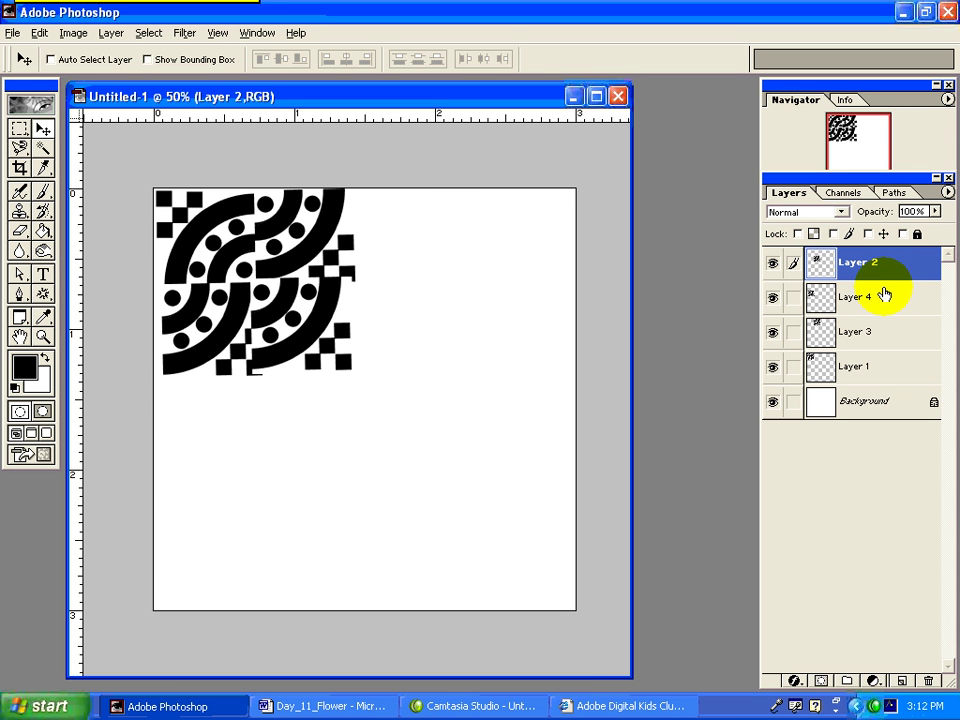
Merge the tile layers into Layer 1 and place a block copy to its right.
key("ctrl+e")
key("ctrl+e")
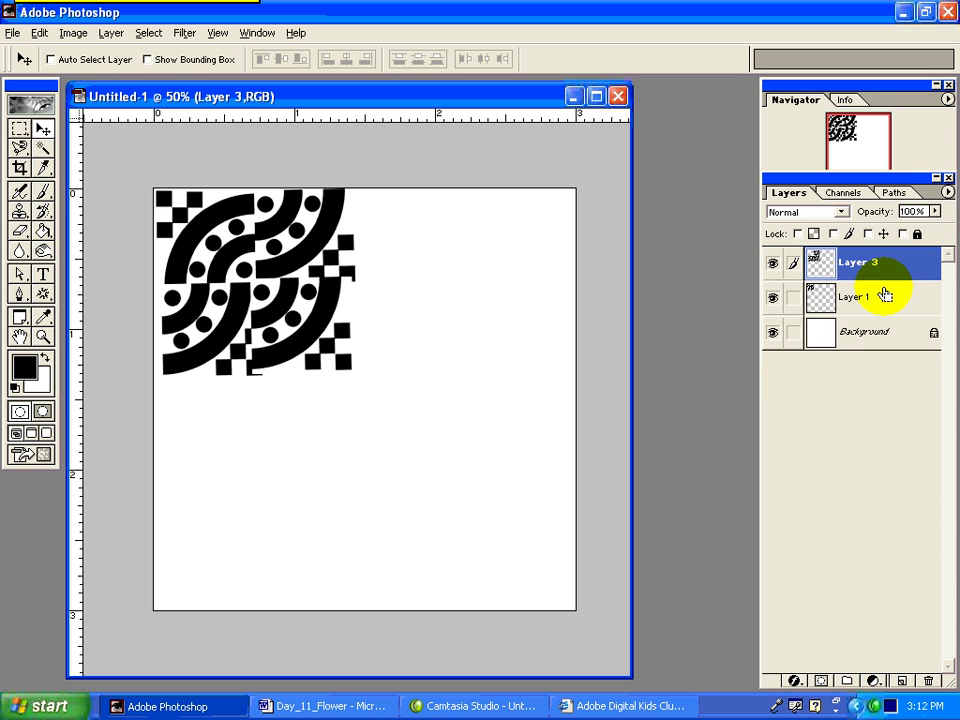
key("ctrl+e")
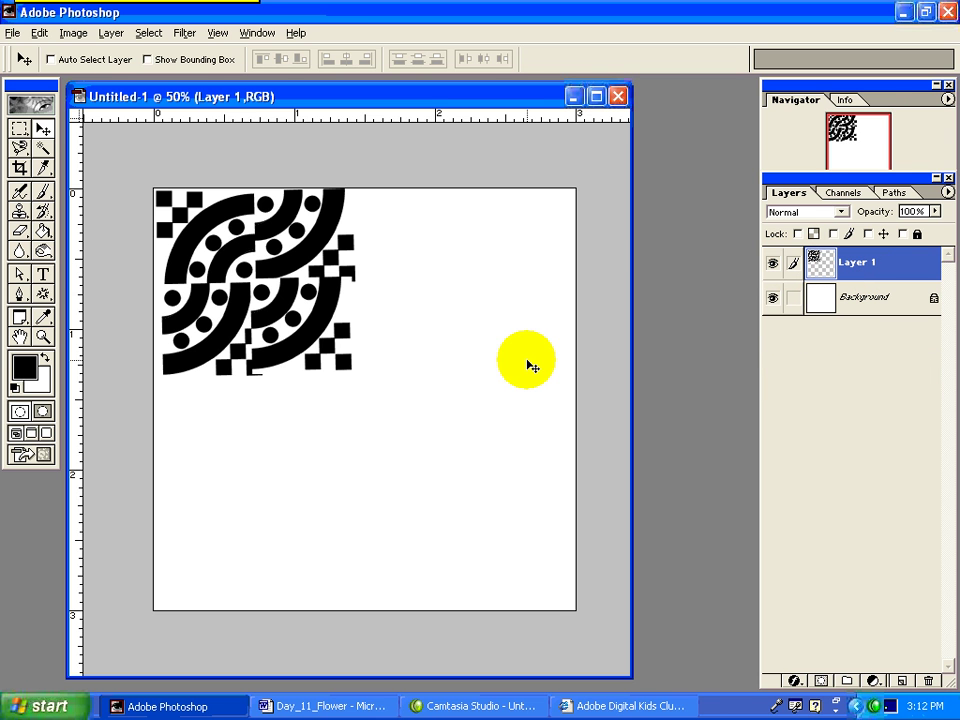
key("ctrl+j")
left_click_drag(257, 268, 452, 272)
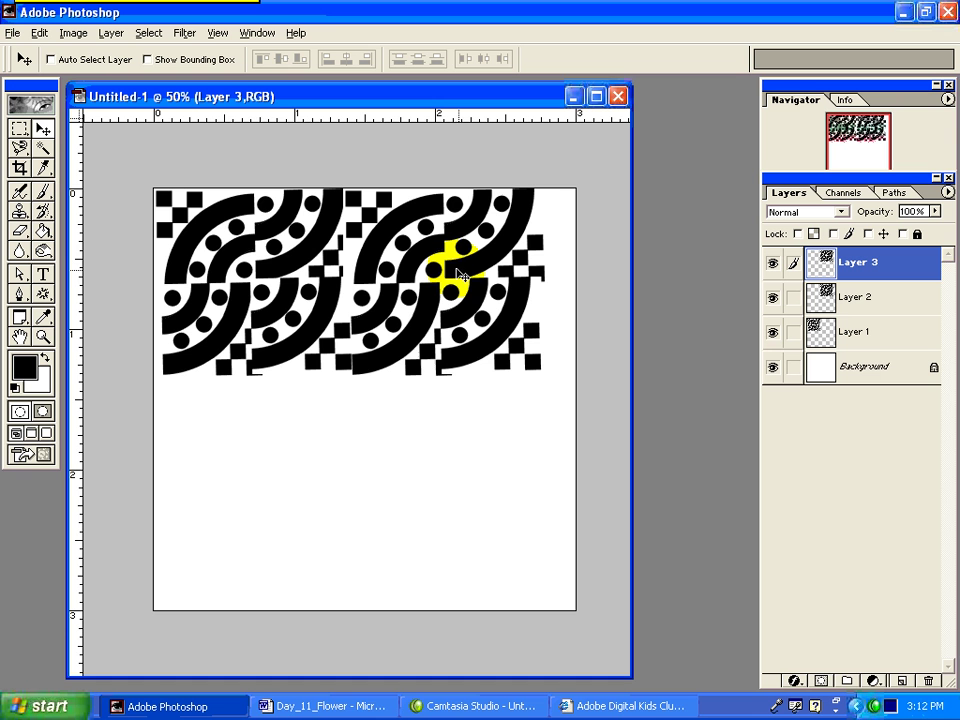
Fill the lower-left and lower-right quarters with more copies of the woven block.
left_click_drag(452, 260, 270, 447)
key("shift+Left")
key("shift+Left")
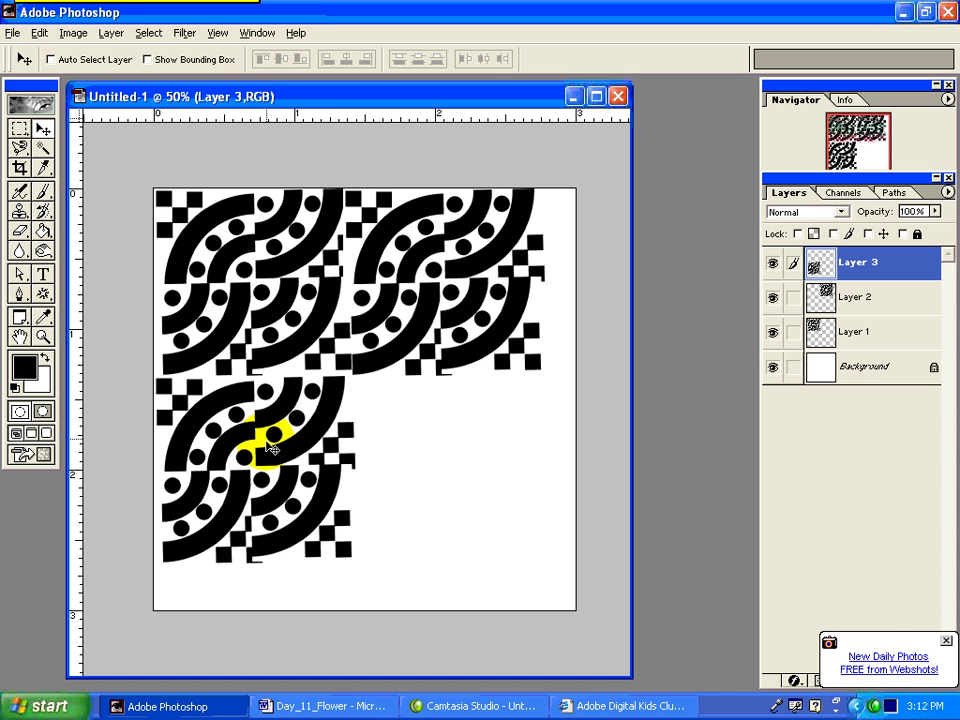
key("ctrl+j")
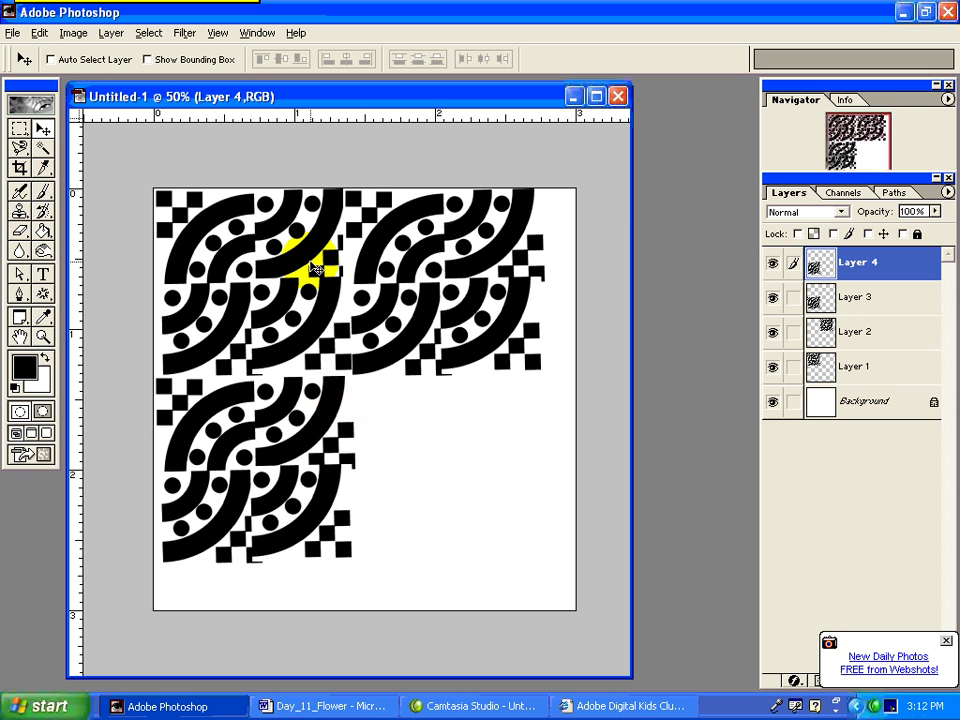
left_click_drag(311, 258, 503, 268)
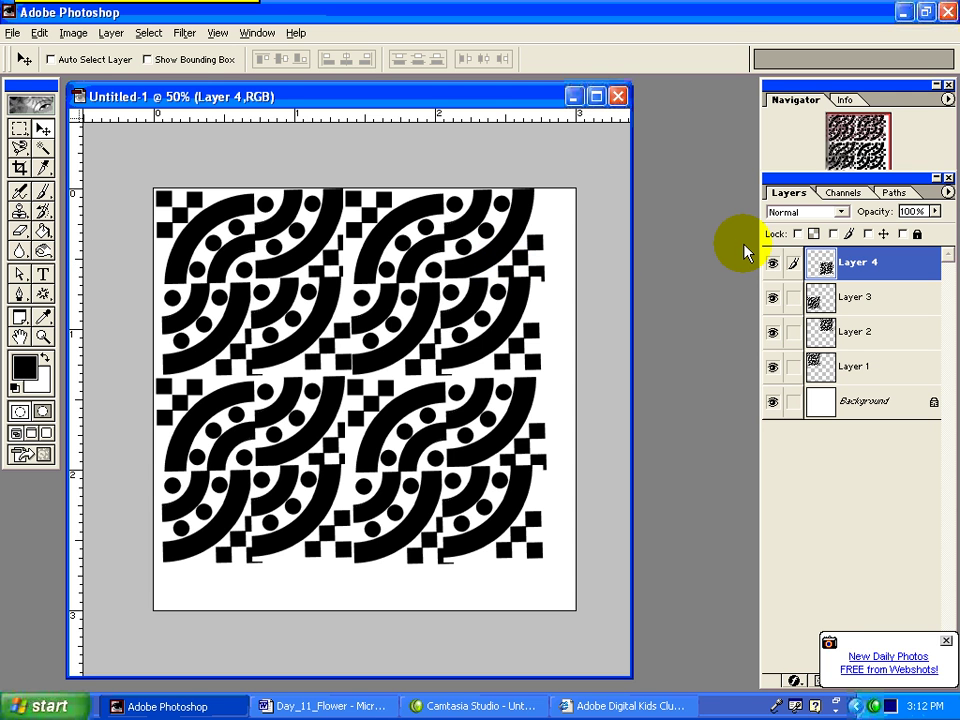
Merge the four blocks into Layer 1, then scale a duplicate to 43.7% and delete it.
key("ctrl+e")
key("ctrl+e")
key("ctrl+e")
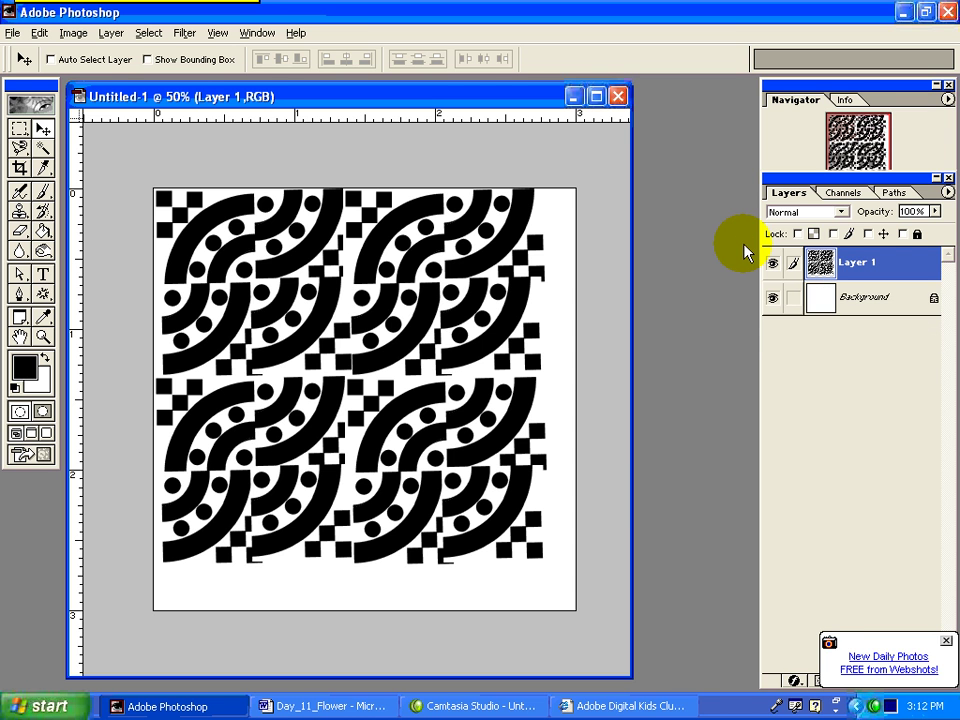
key("ctrl+j")
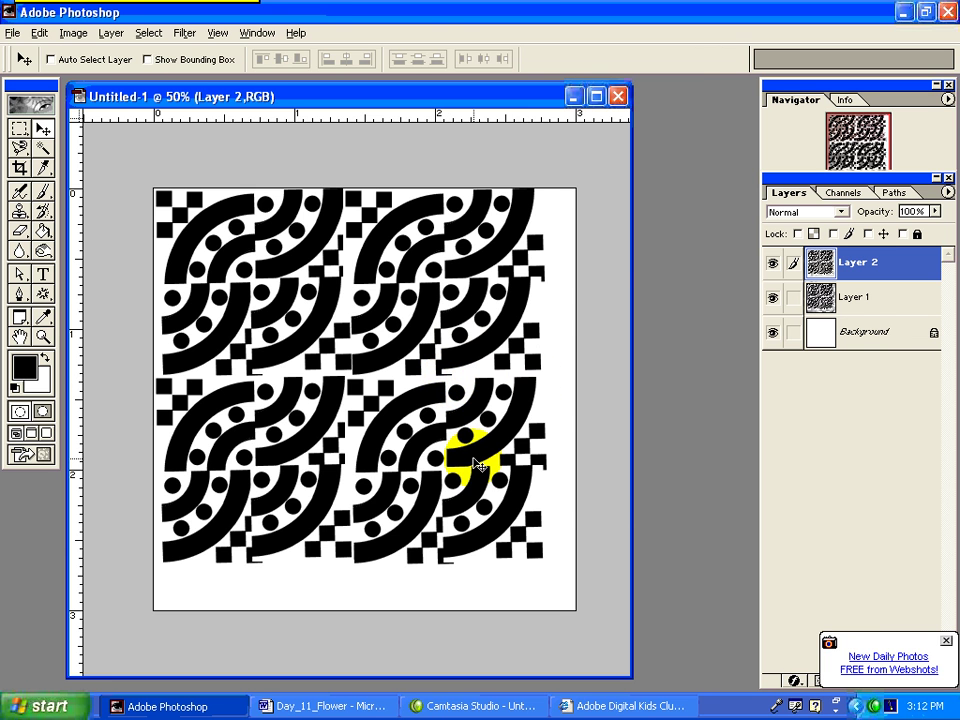
key("ctrl+t")
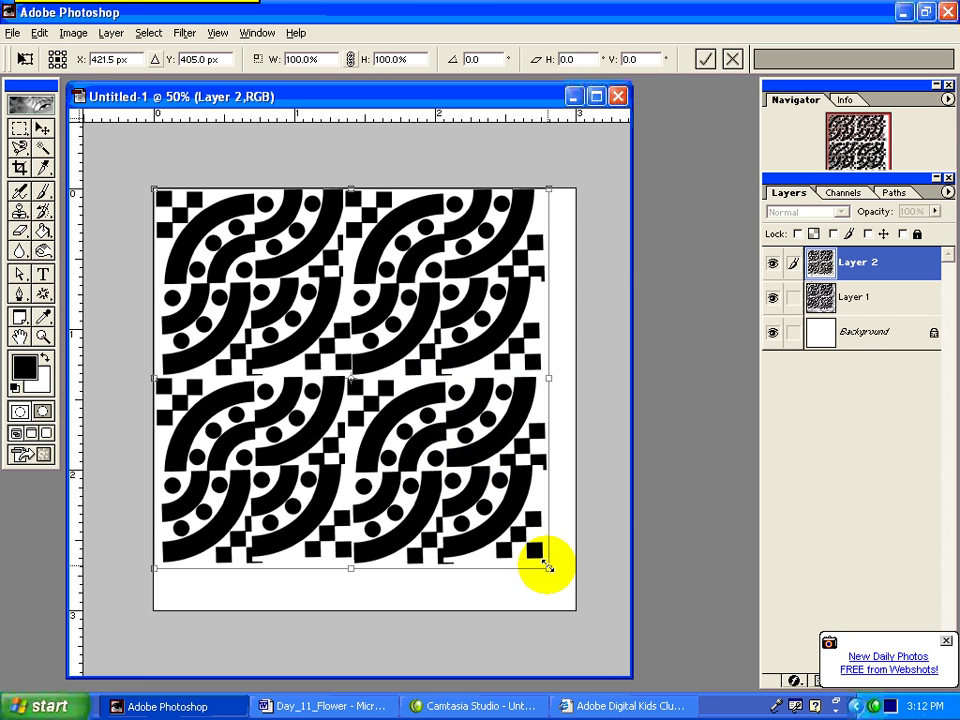
left_click_drag(548, 568, 330, 354)
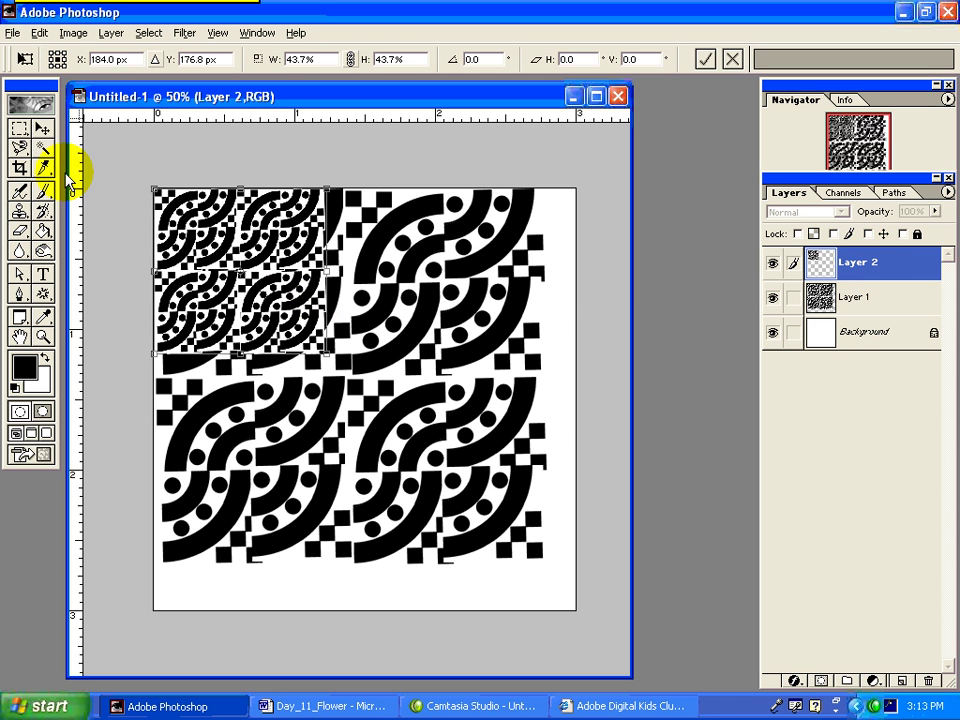
left_click(42, 130)
left_click(437, 283)
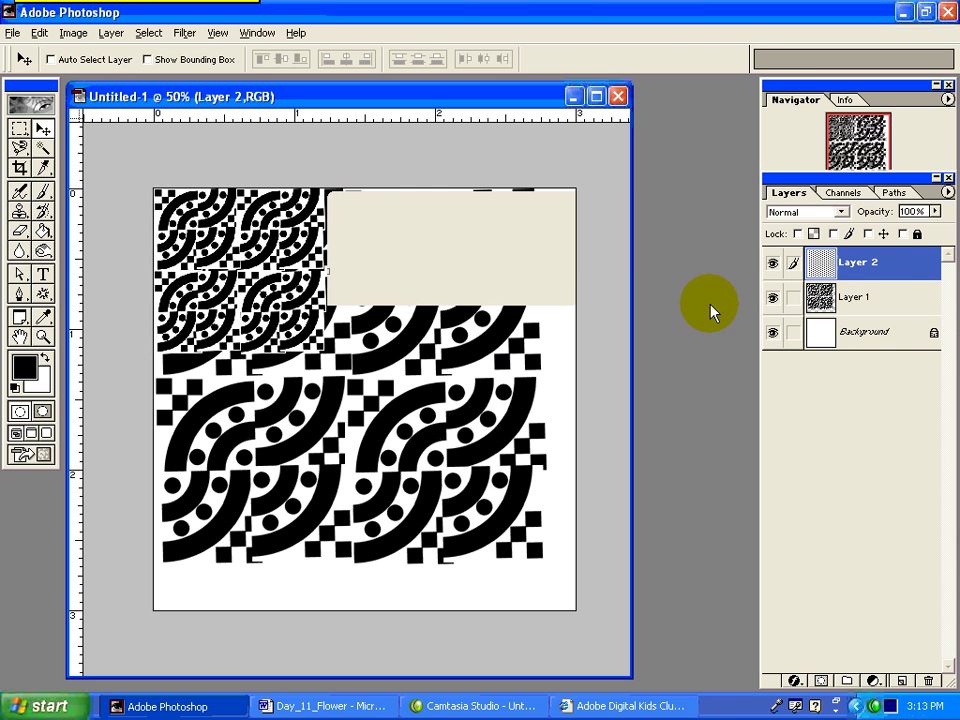
left_click_drag(826, 265, 926, 682)
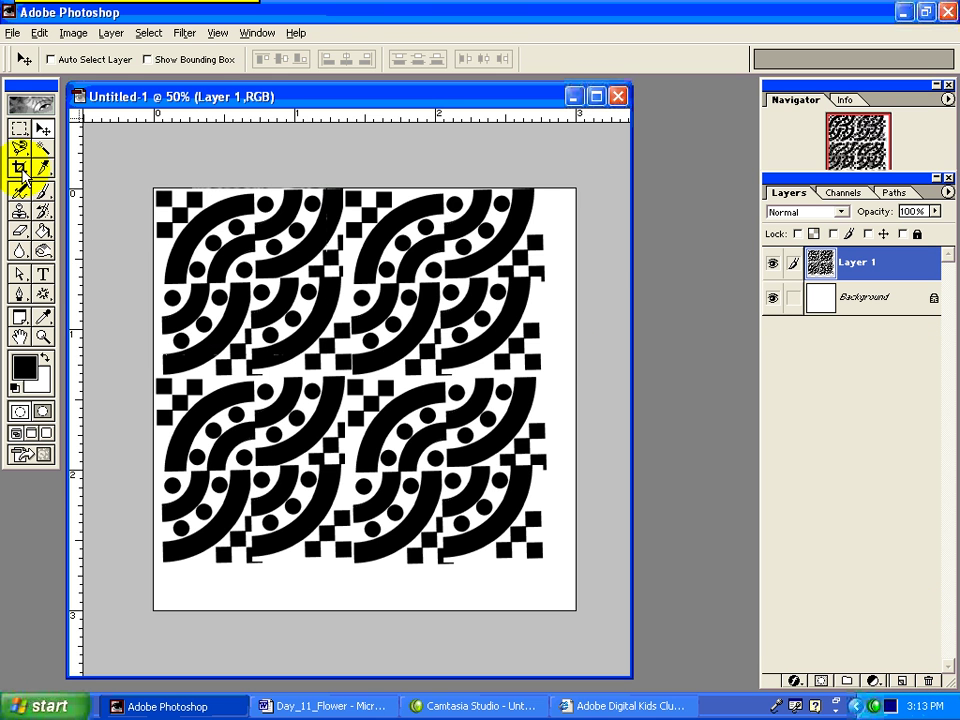
Crop the canvas tightly to the pattern's edges, then view it at 50%.
left_click(20, 167)
left_click_drag(155, 190, 546, 562)
double_click(340, 283)
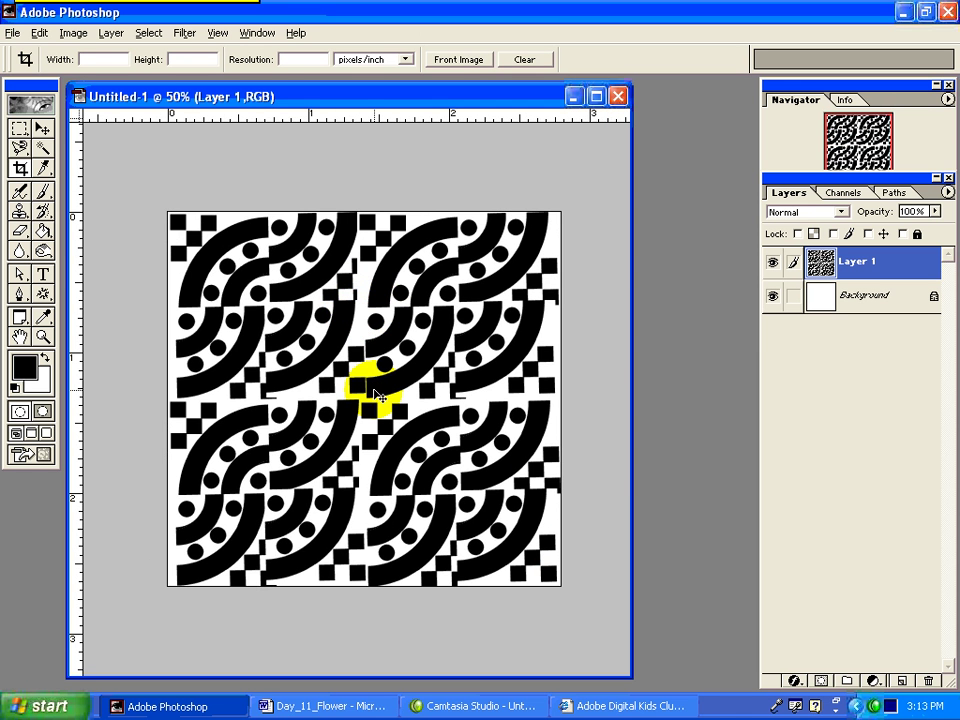
key("ctrl+minus")
key("ctrl+minus")
key("ctrl+minus")
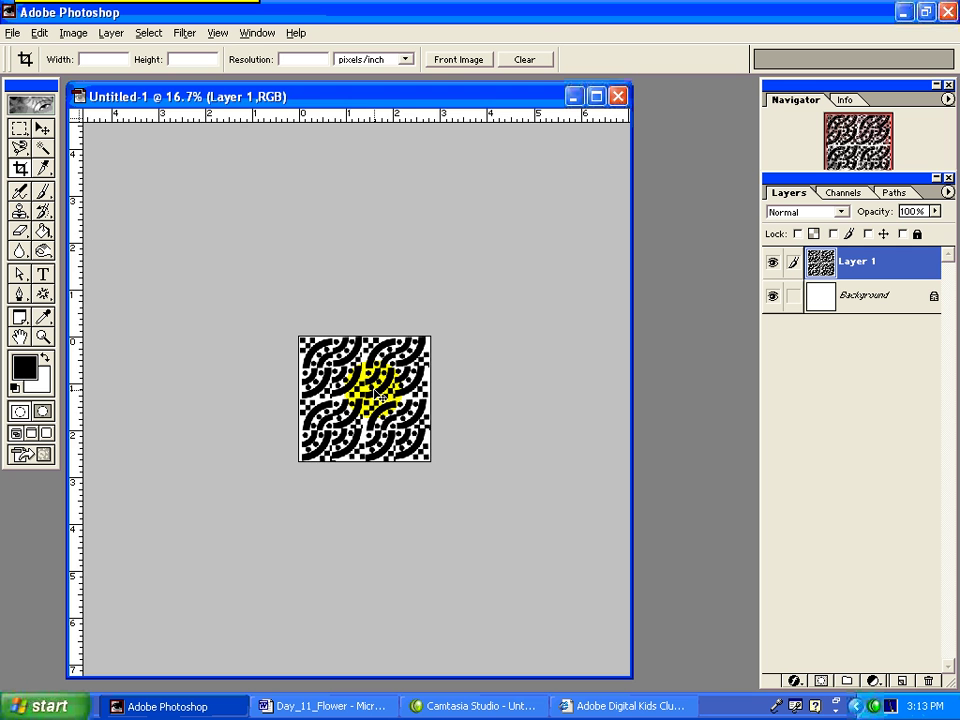
key("ctrl+plus")
key("ctrl+plus")
key("ctrl+plus")
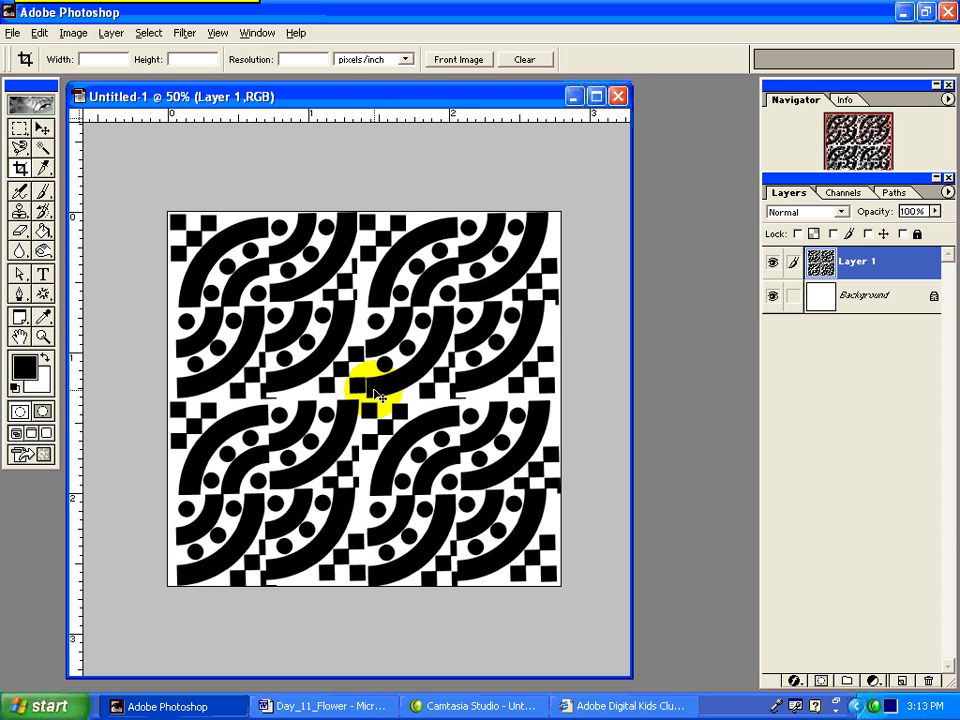
key("ctrl+plus")
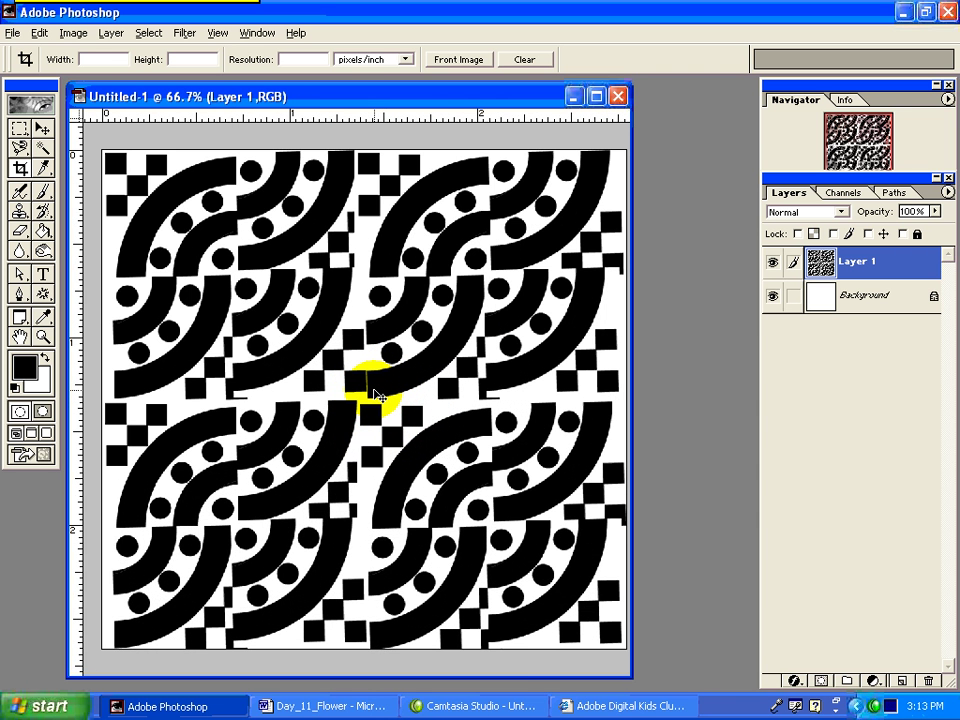
key("ctrl+minus")
Switch to the Day_11_Flower Word document showing the Patterns page.
left_click(364, 705)
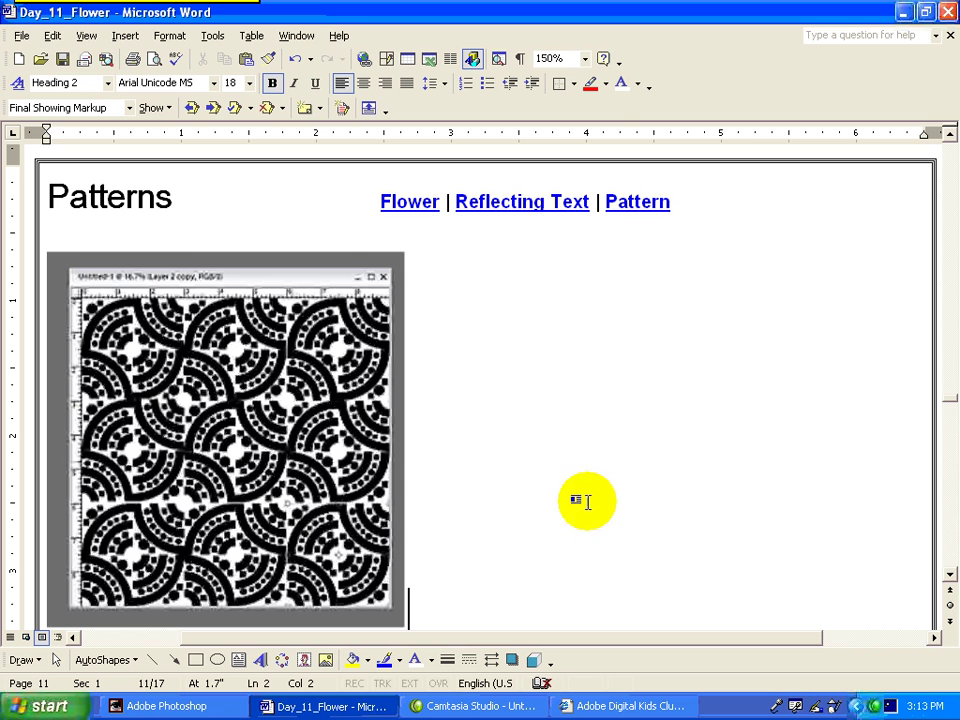